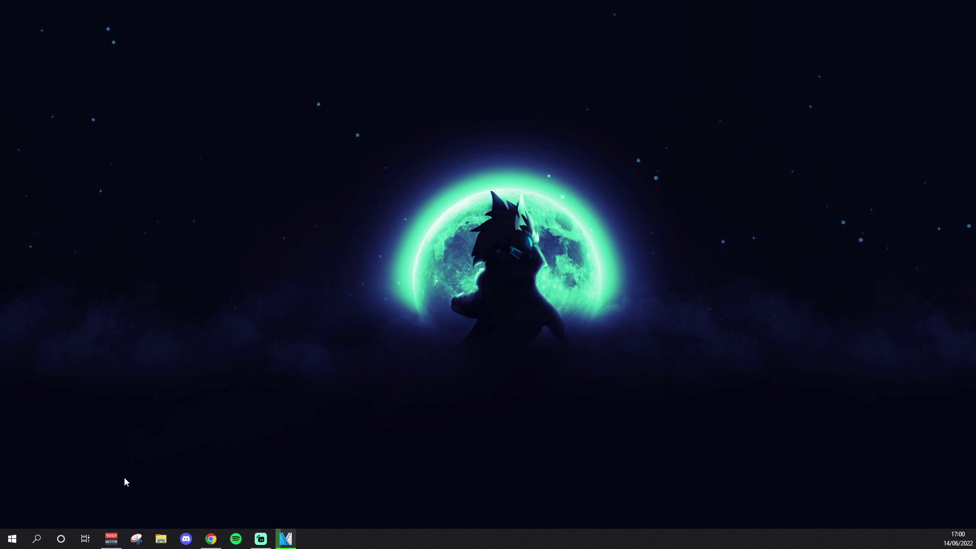
Step: Search the Windows Start menu for 'regis' to bring up Registry Editor
left_click(36, 539)
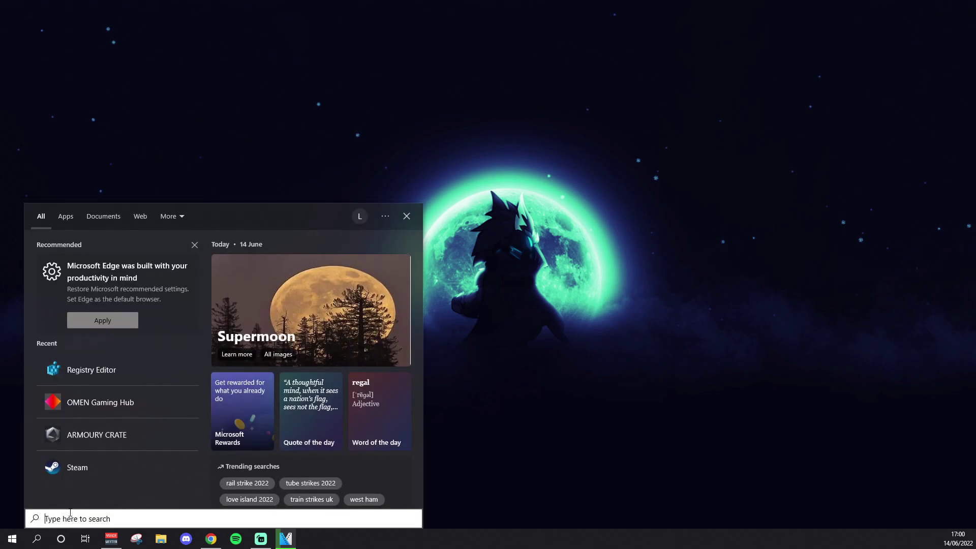
left_click(211, 539)
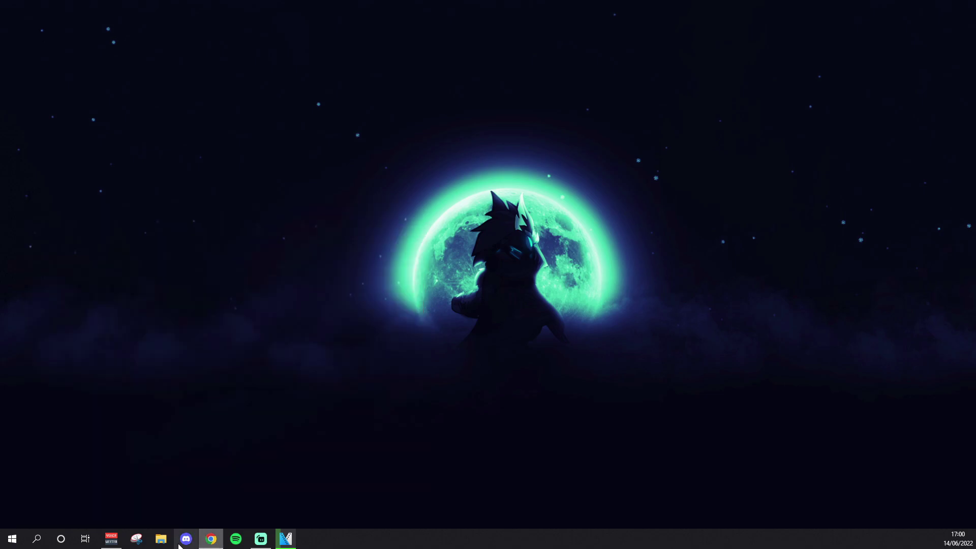
left_click(36, 539)
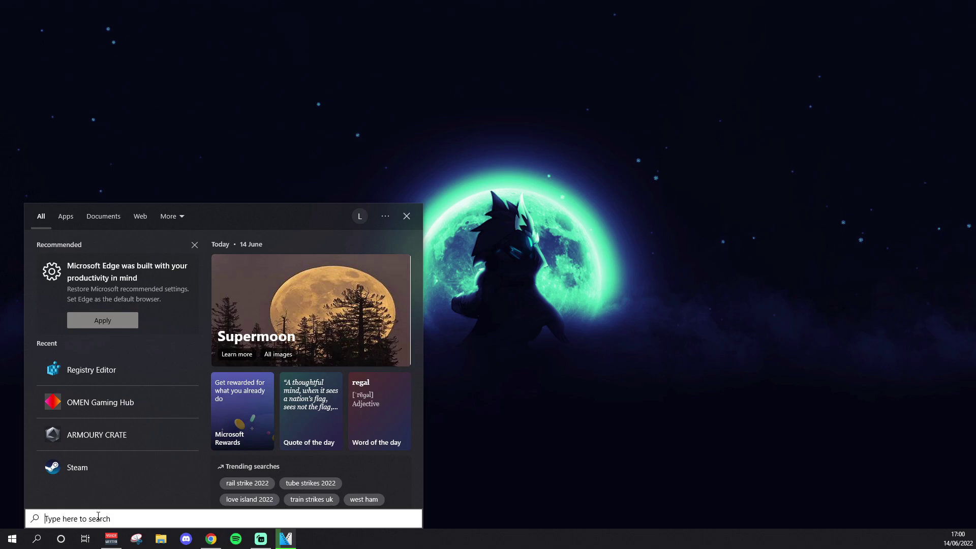
type("regis")
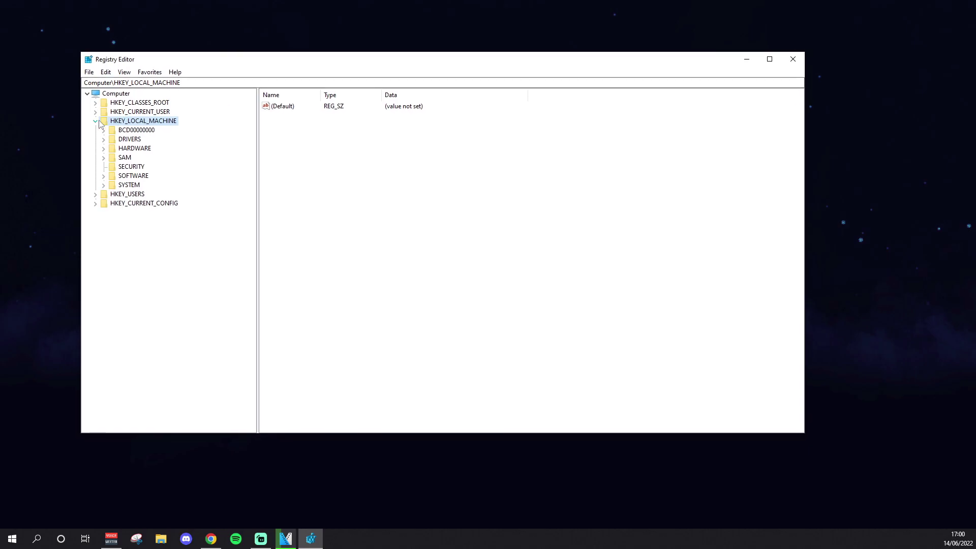
Step: Expand HKEY_LOCAL_MACHINE and SOFTWARE to list vendor subkeys like 7-Zip, Microsoft and NVIDIA Corporation
left_click(94, 121)
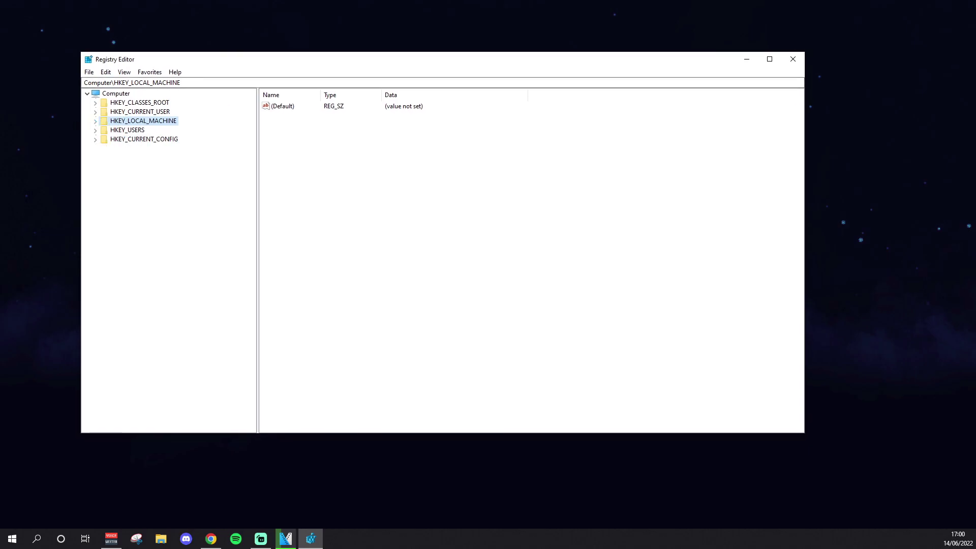
left_click(96, 121)
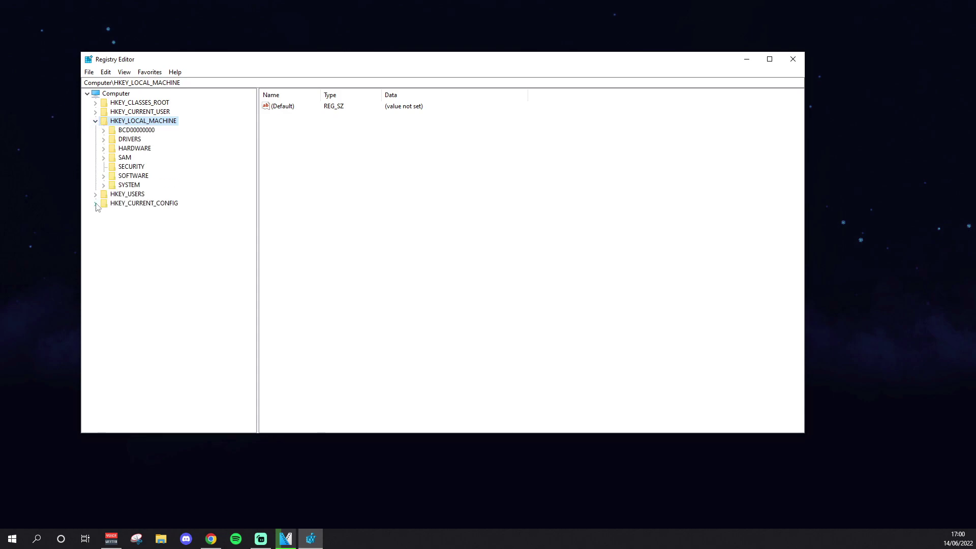
left_click(105, 176)
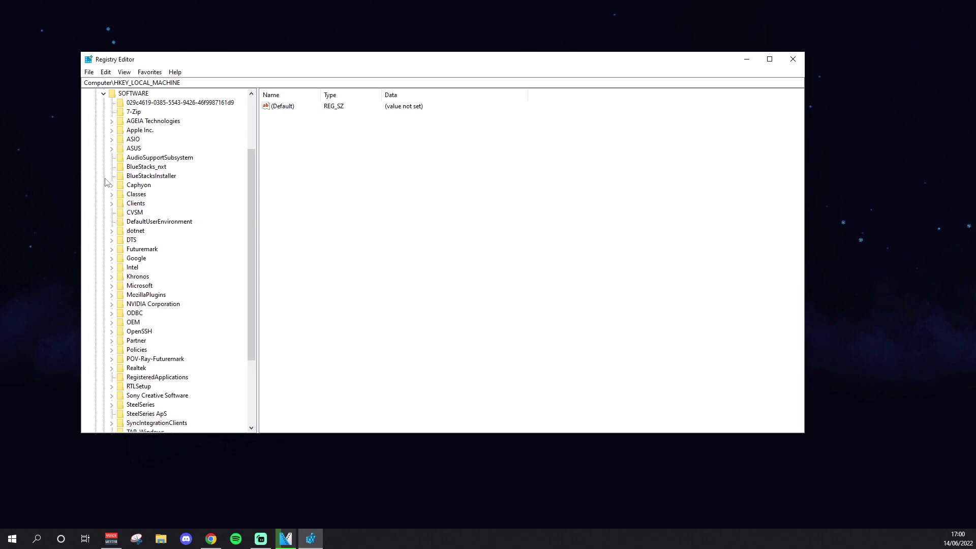
scroll(144, 260, "down", 4)
scroll(144, 260, "down", 1)
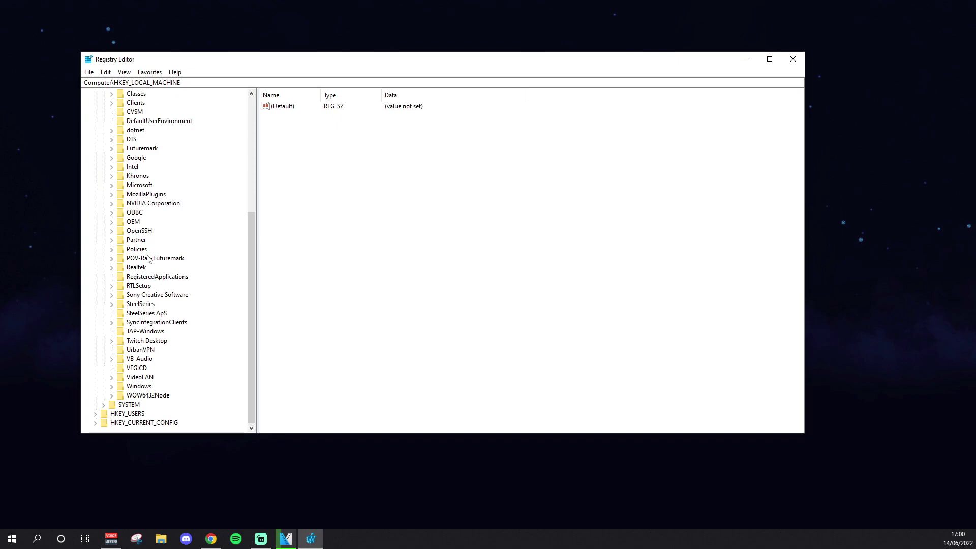
scroll(148, 259, "up", 2)
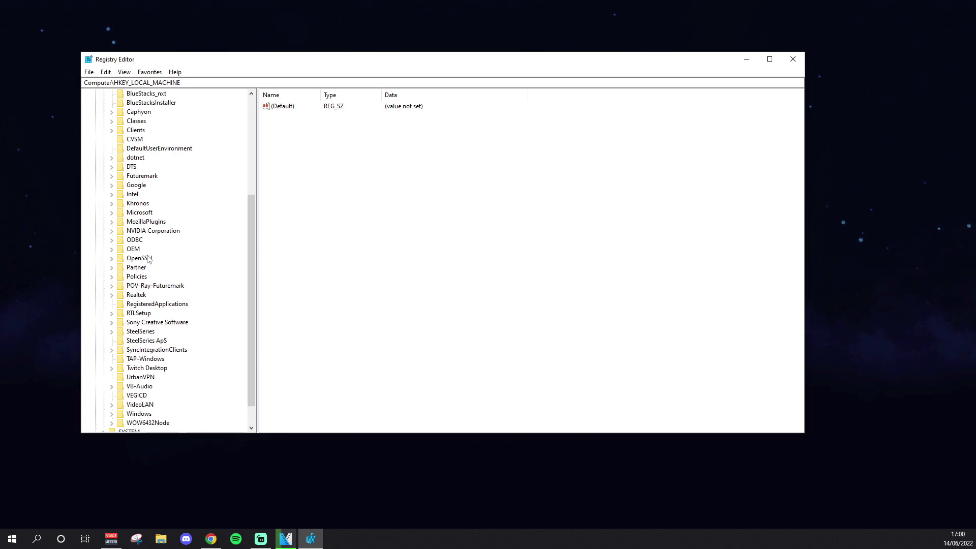
scroll(147, 259, "down", 1)
scroll(141, 261, "down", 1)
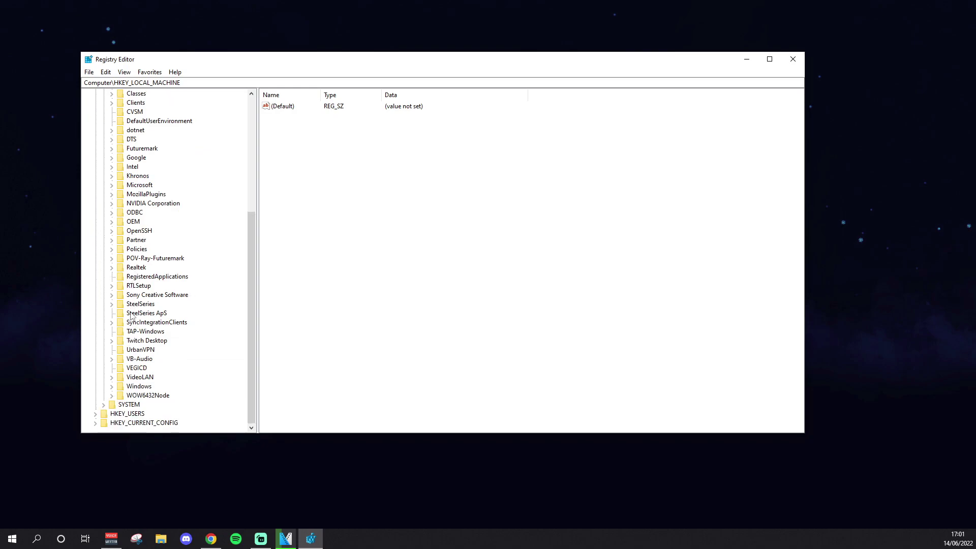
scroll(134, 320, "up", 7)
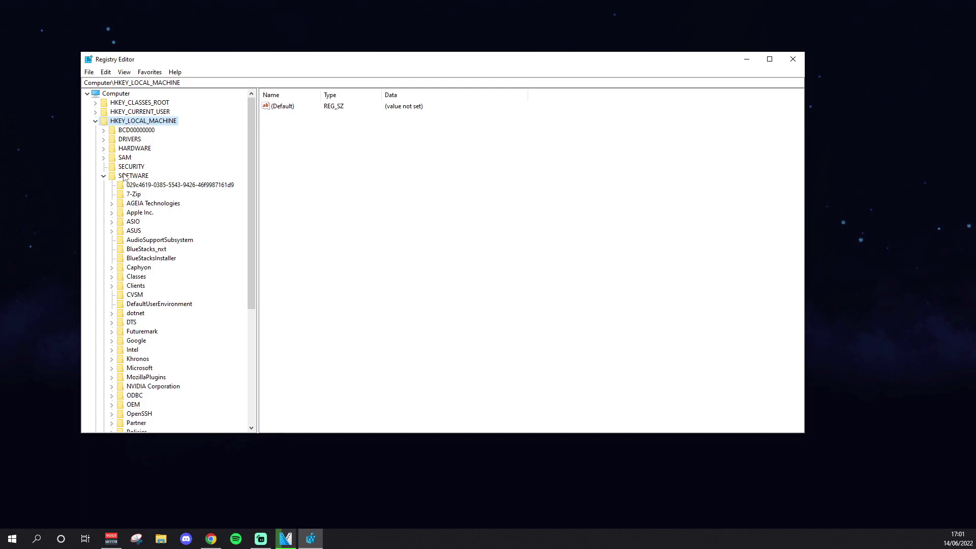
Step: Expand the Microsoft key under SOFTWARE and scroll down to its Windows NT subkey
scroll(143, 254, "down", 3)
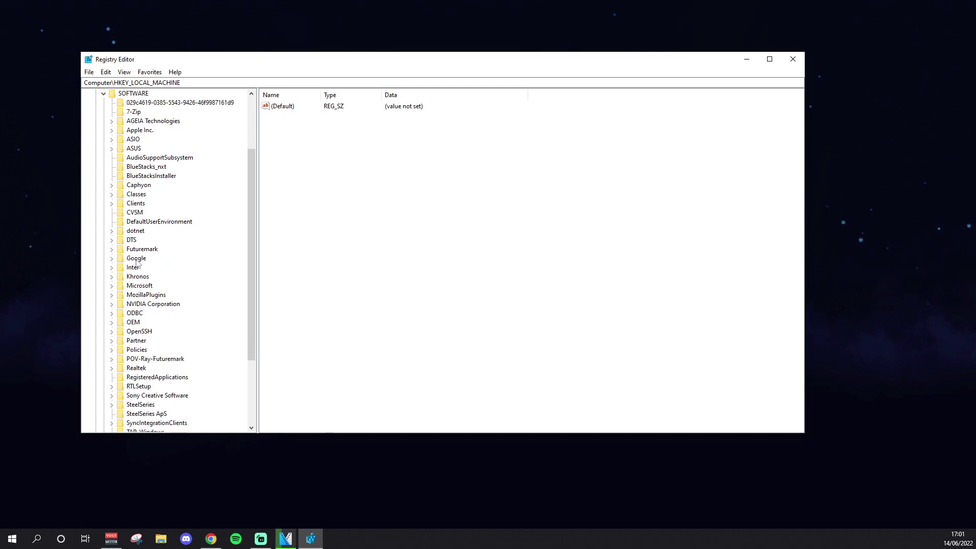
left_click(112, 286)
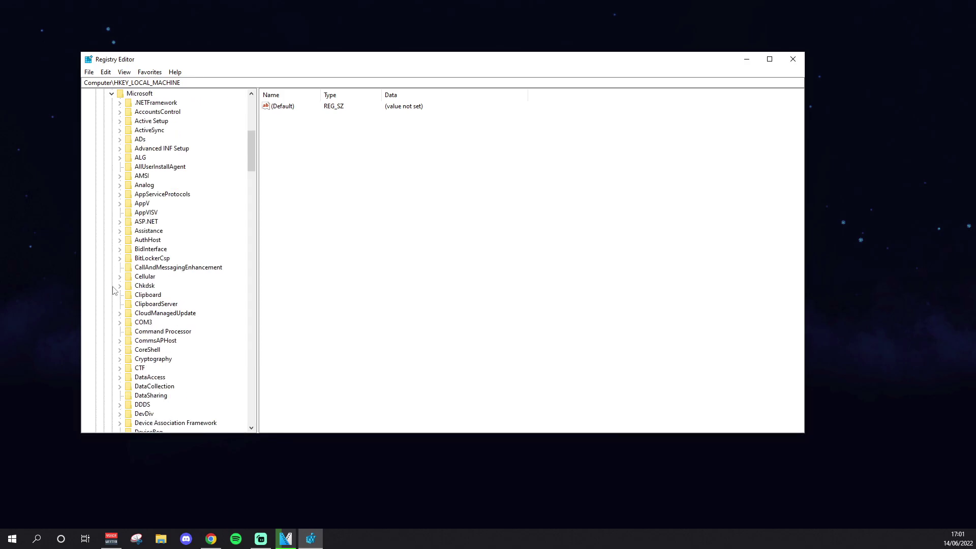
scroll(157, 294, "down", 6)
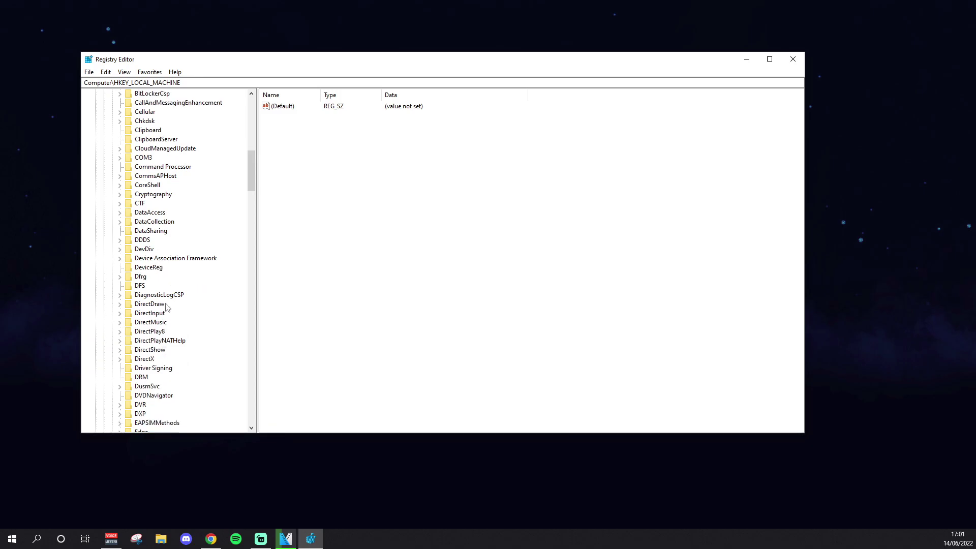
scroll(167, 307, "down", 20)
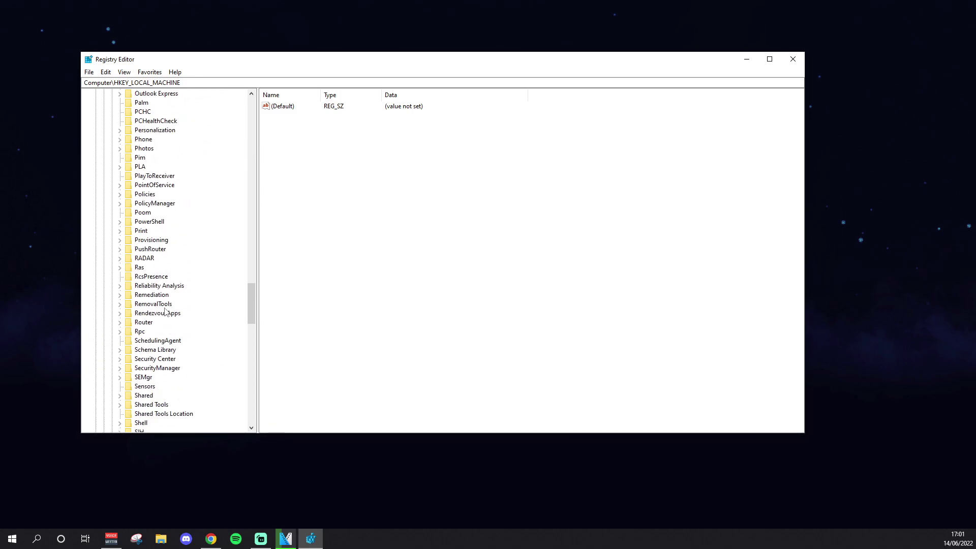
scroll(165, 312, "down", 18)
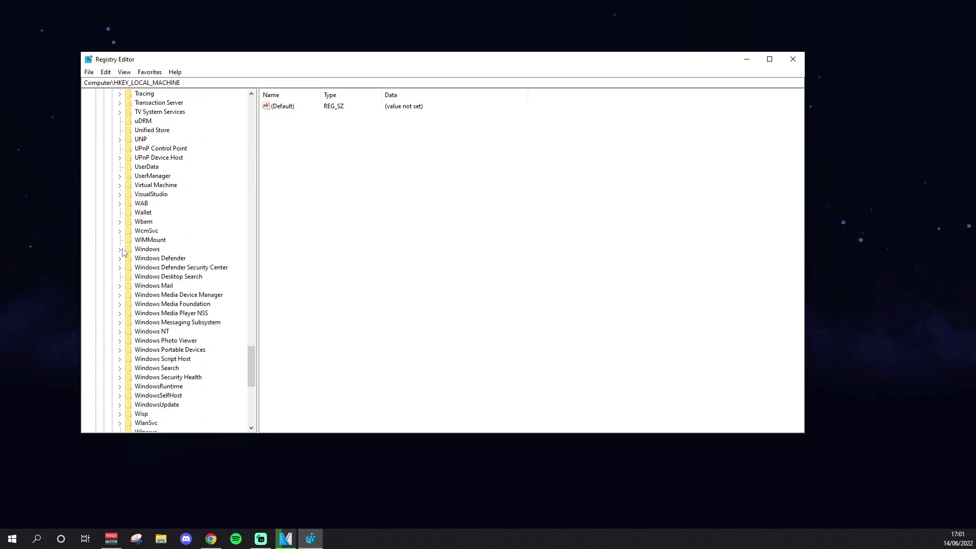
scroll(161, 305, "down", 3)
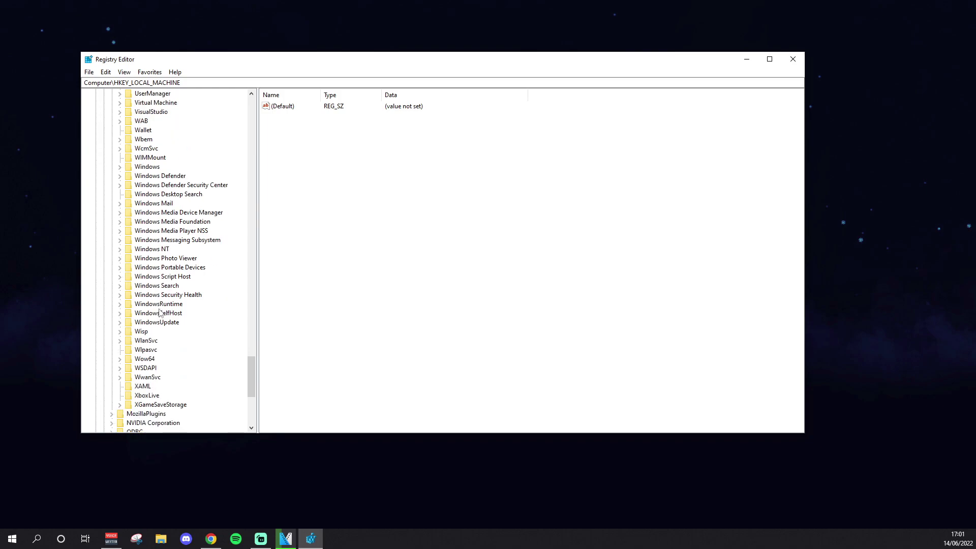
Step: Expand Windows NT > CurrentVersion > Image File Execution Options to list its per-program subkeys
left_click(149, 249)
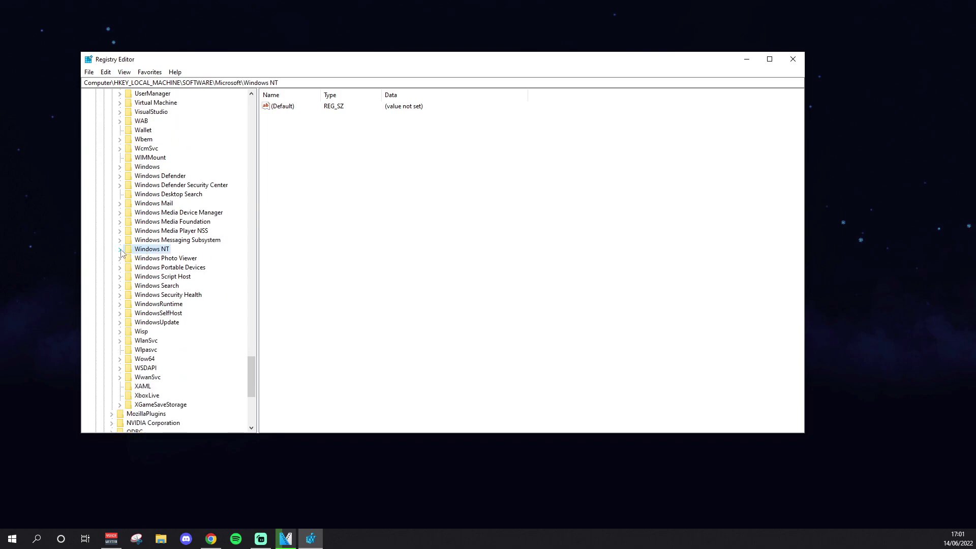
left_click(120, 249)
left_click(128, 258)
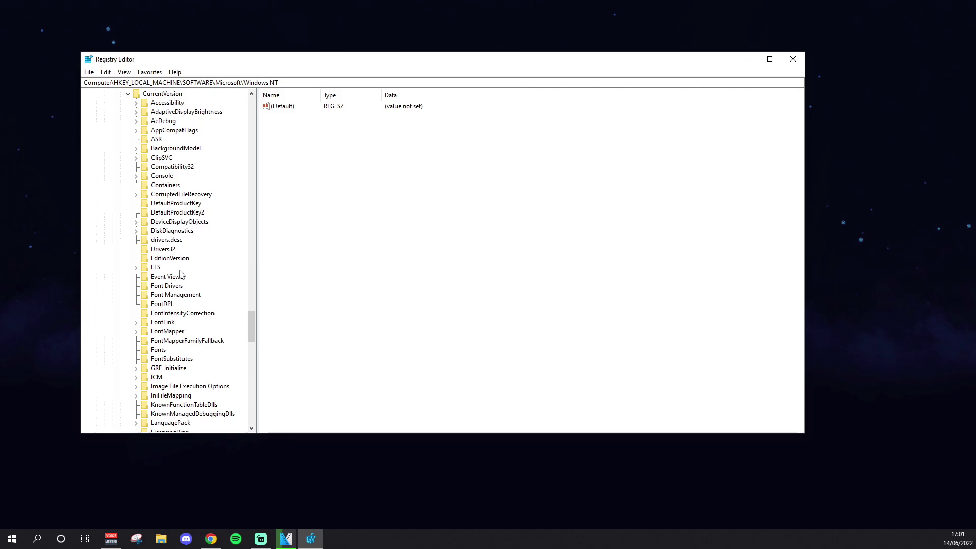
scroll(175, 284, "down", 2)
left_click(174, 332)
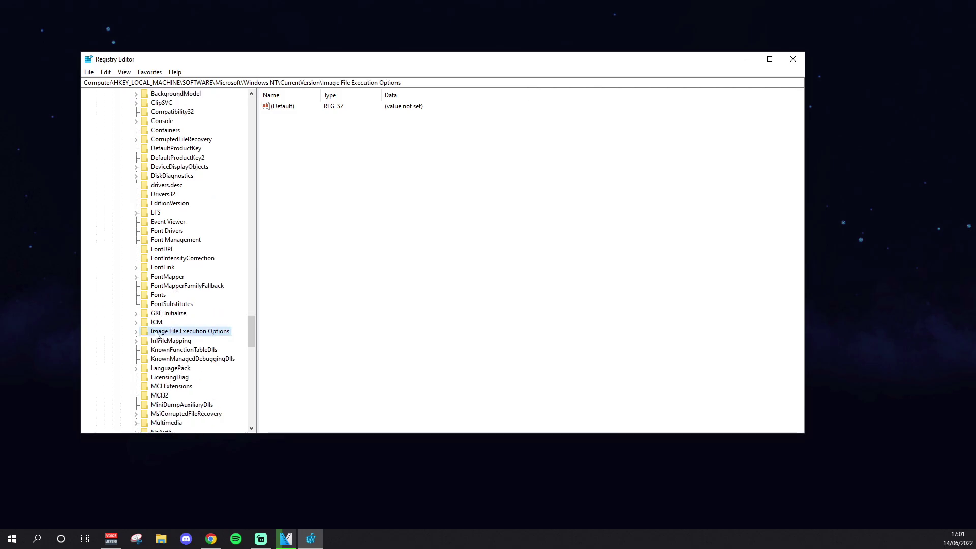
left_click(135, 331)
scroll(205, 277, "up", 2)
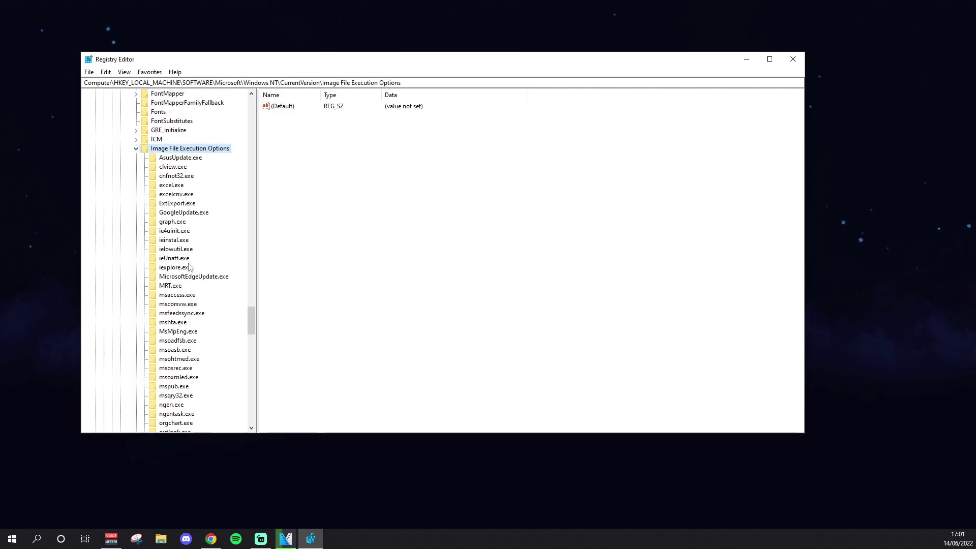
Step: Add a new key under Image File Execution Options
right_click(175, 152)
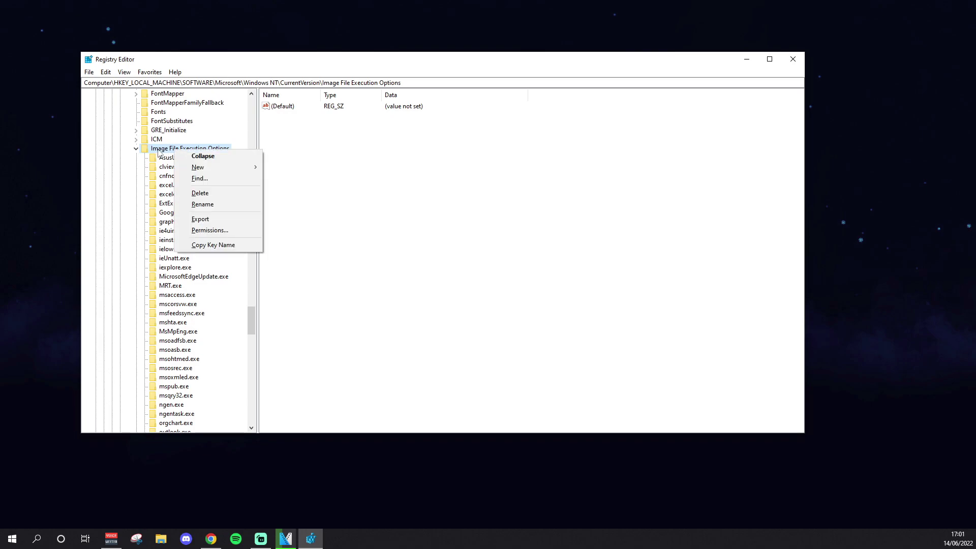
mouse_move(188, 168)
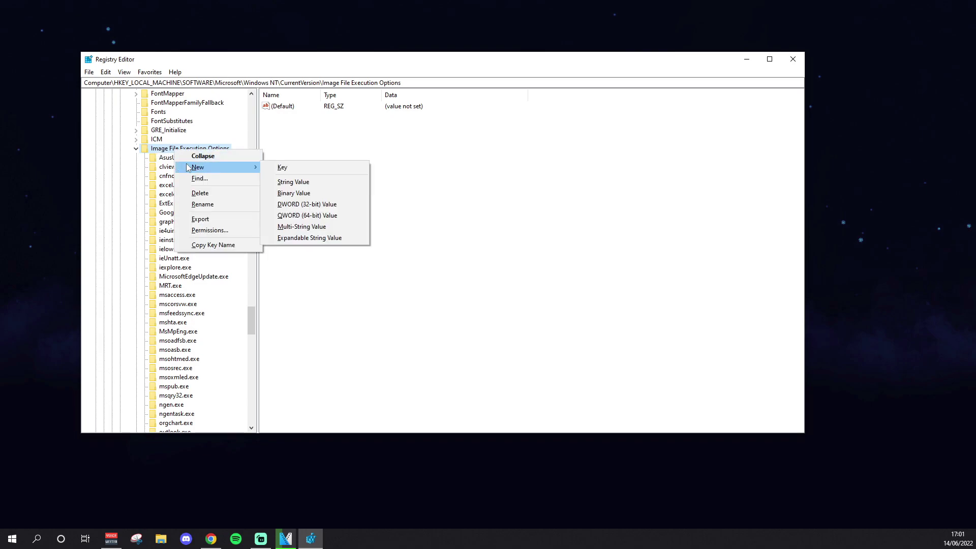
left_click(281, 168)
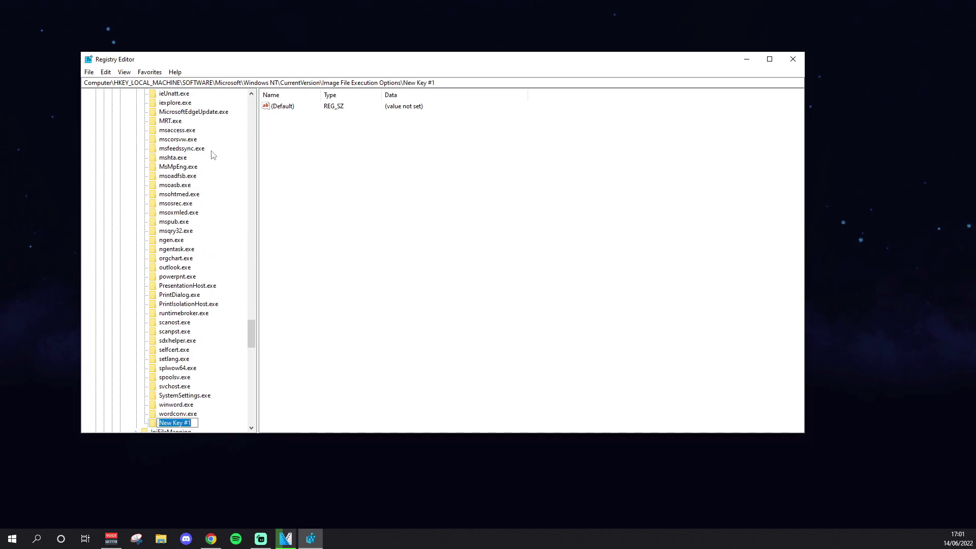
scroll(173, 366, "down", 2)
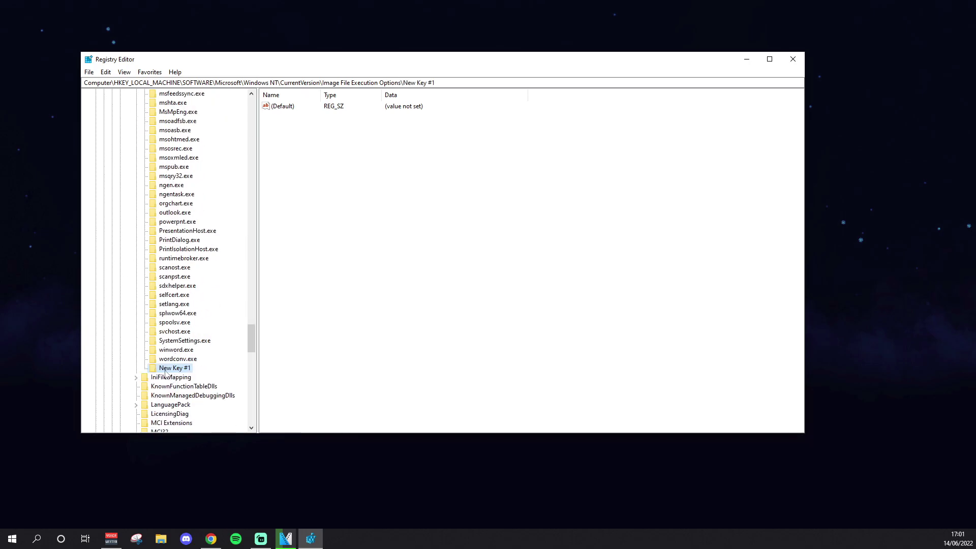
Step: Rename New Key #1 to BrawlhallaGame.exe
right_click(171, 368)
left_click(198, 423)
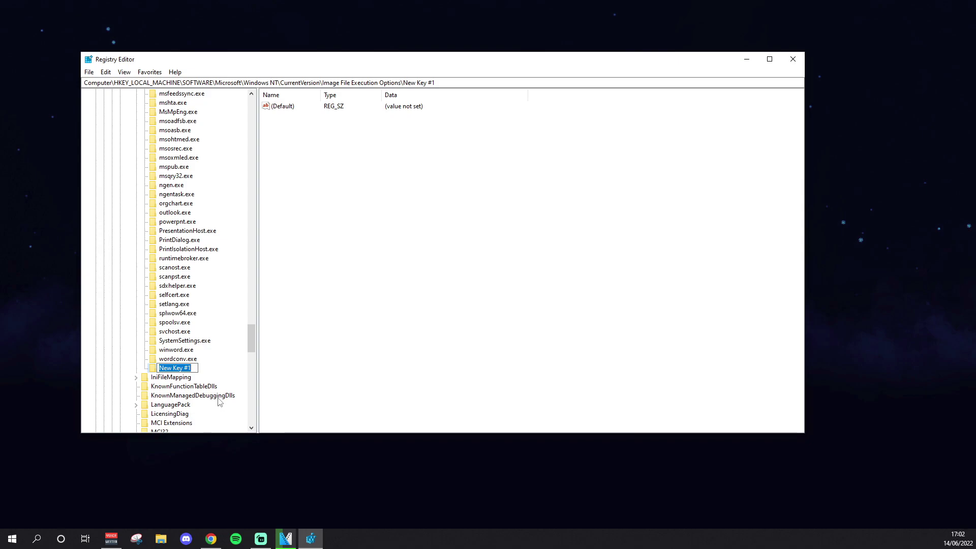
type("Br")
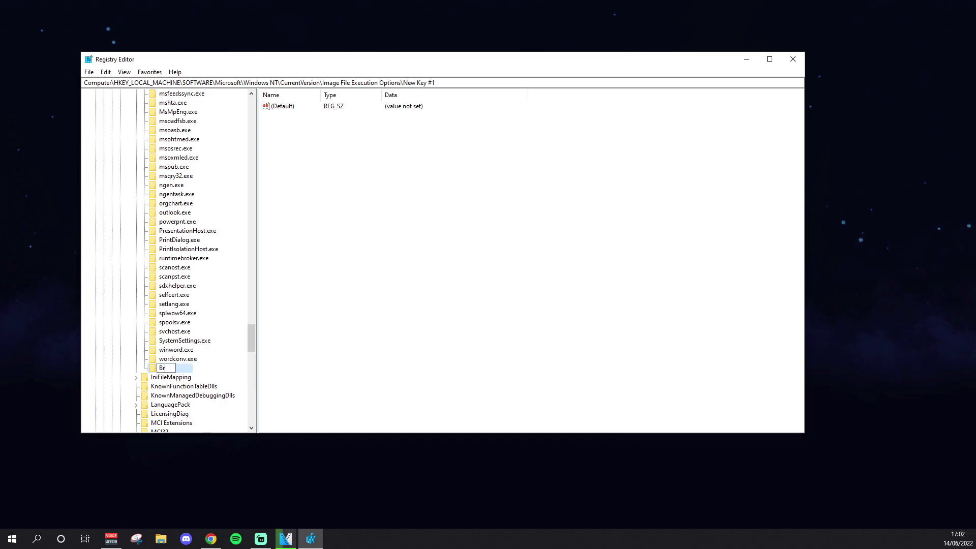
type("awlhalla")
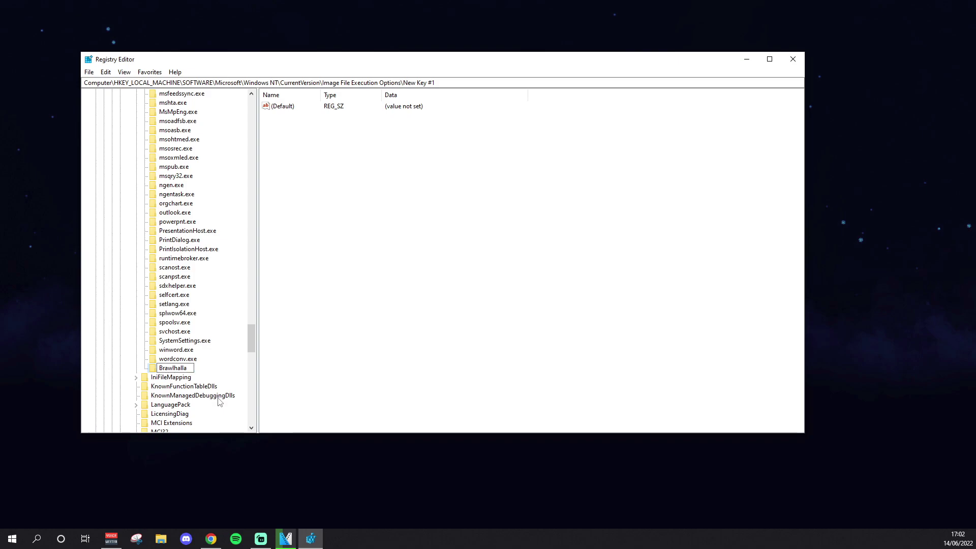
type("Game.exe")
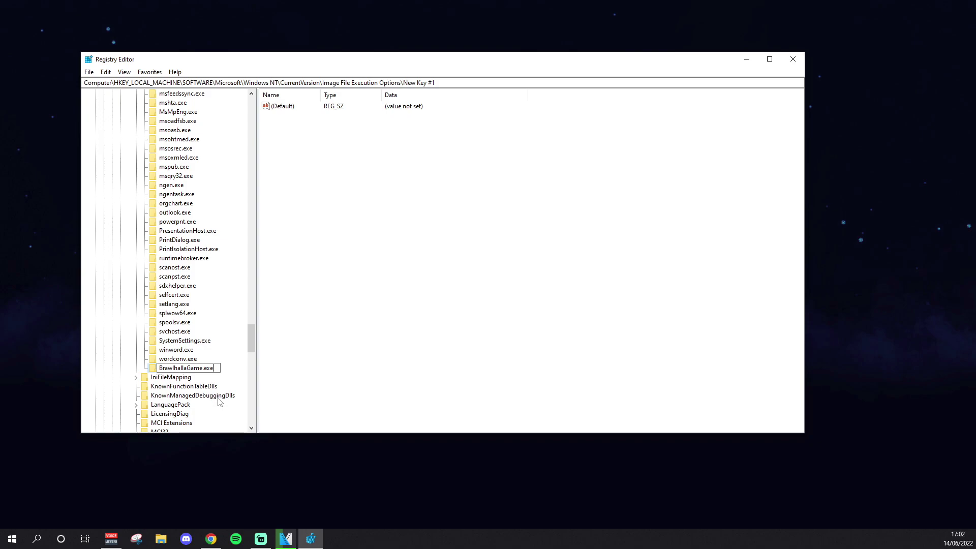
key("Return")
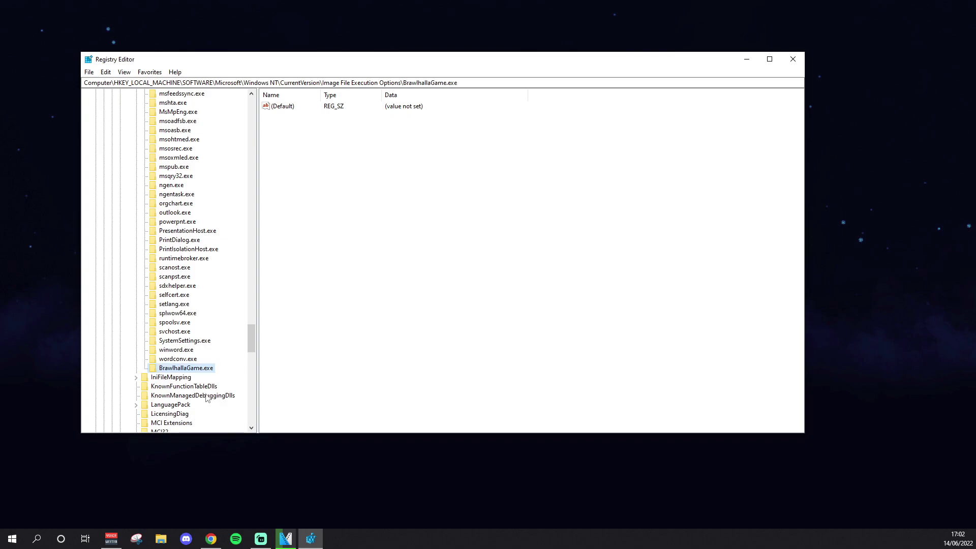
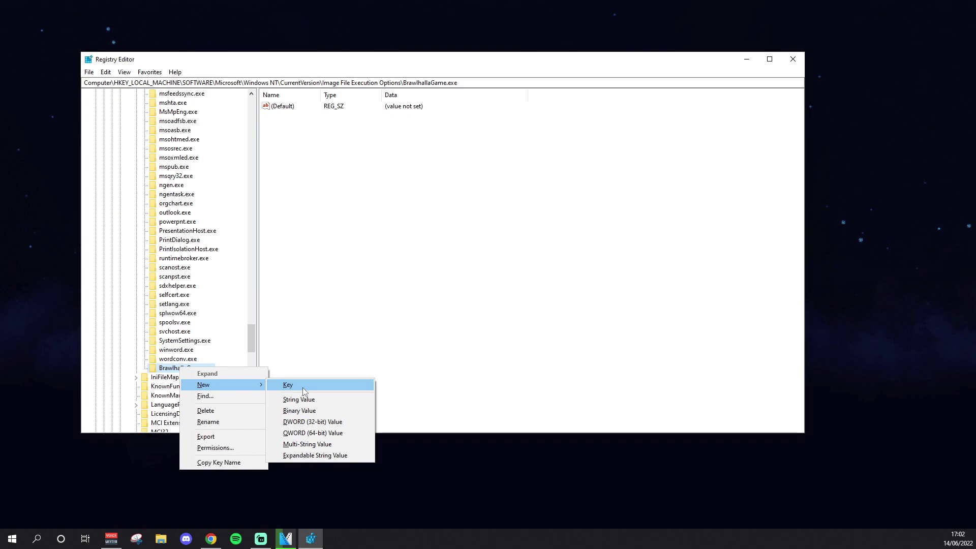
Step: Create a new subkey, New Key #1, inside the BrawlhallaGame.exe key
left_click(302, 387)
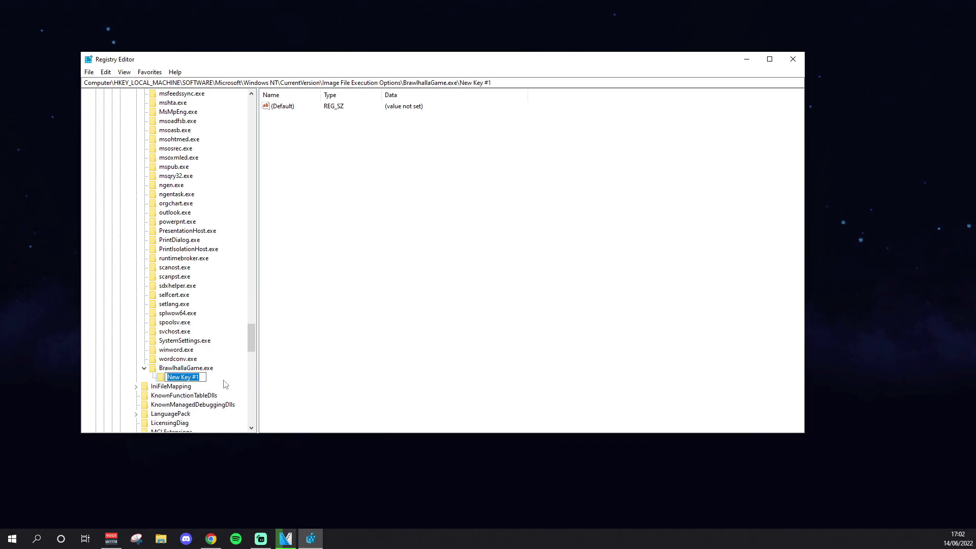
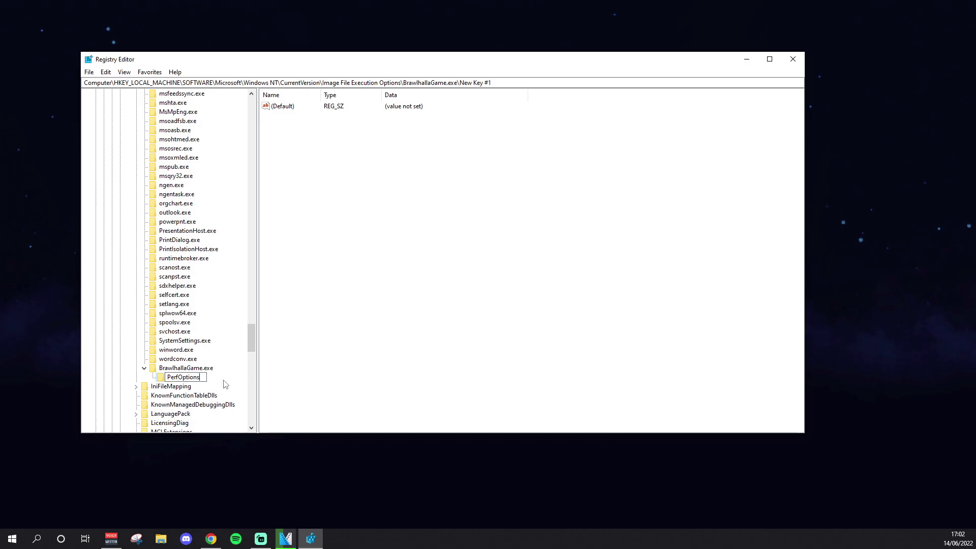
Step: Confirm PerfOptions as the new key's name under BrawlhallaGame.exe
key("Return")
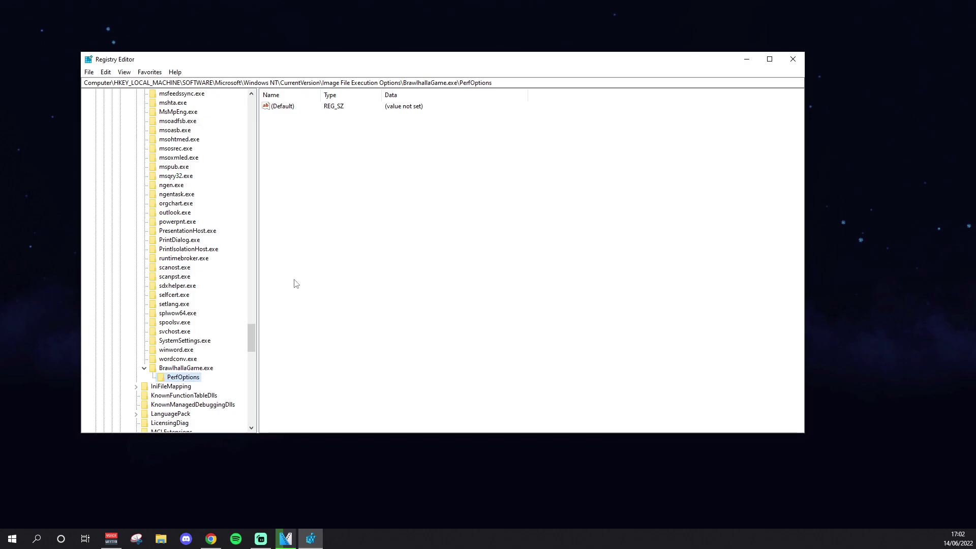
scroll(204, 328, "down", 2)
Step: Create a DWORD (32-bit) value in PerfOptions and name it CpuPriorityClass
right_click(186, 323)
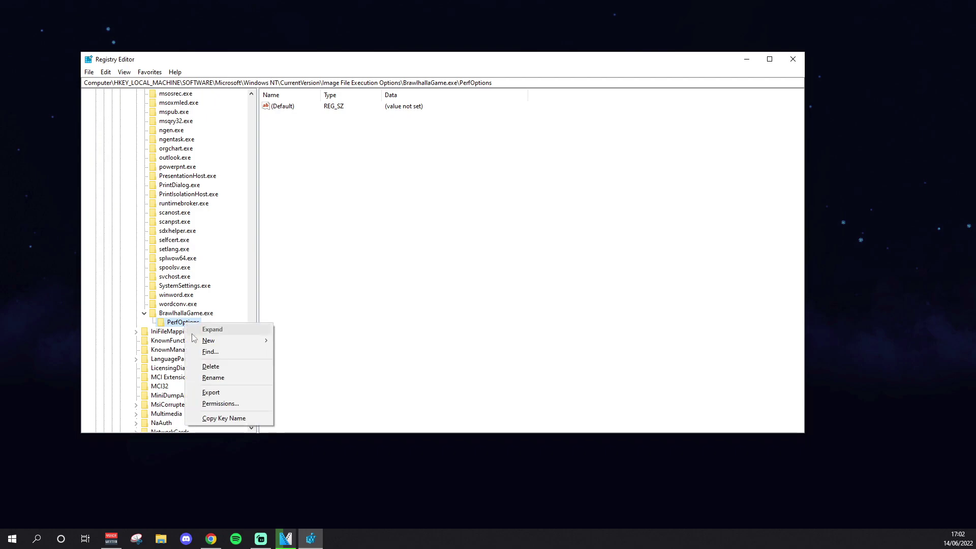
mouse_move(219, 340)
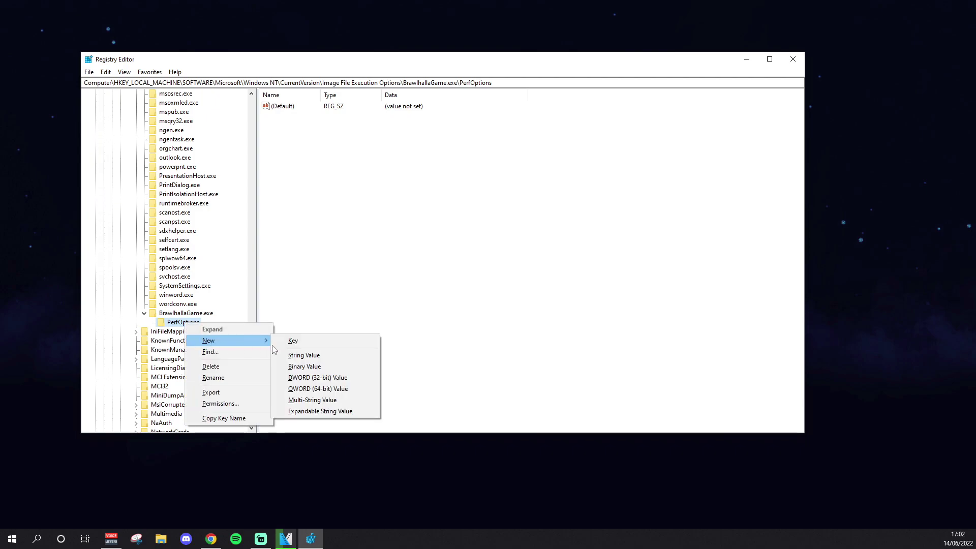
left_click(333, 381)
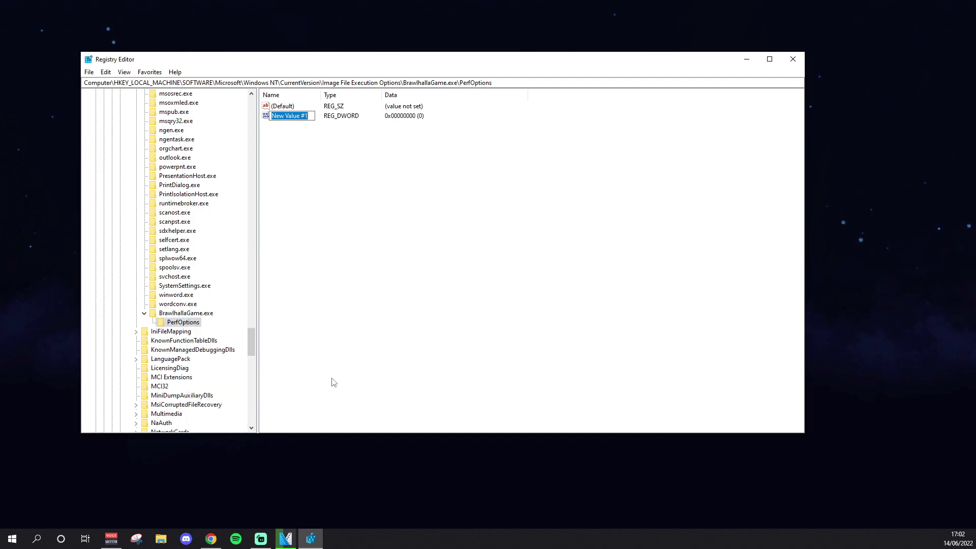
left_click(299, 116)
left_click_drag(307, 117, 272, 118)
type("CpuPriority")
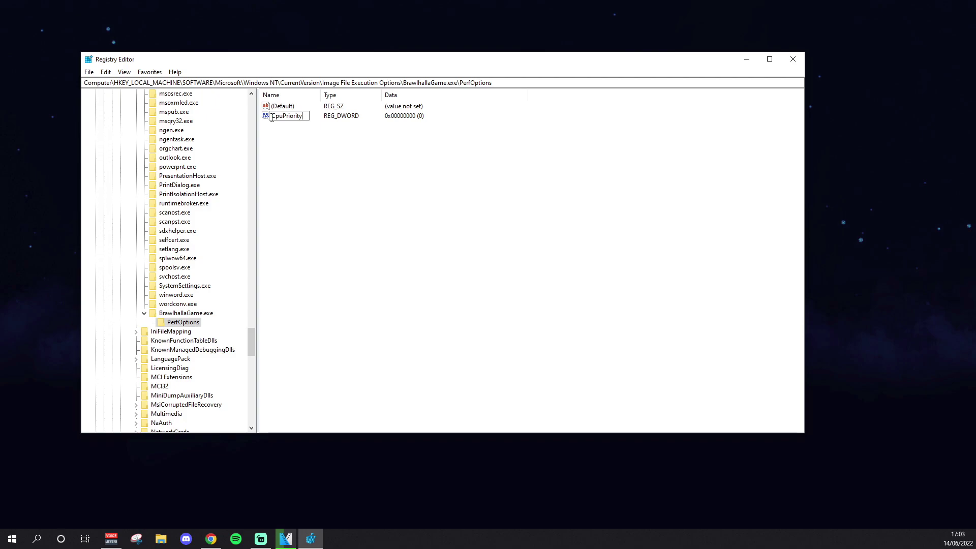
type("Class")
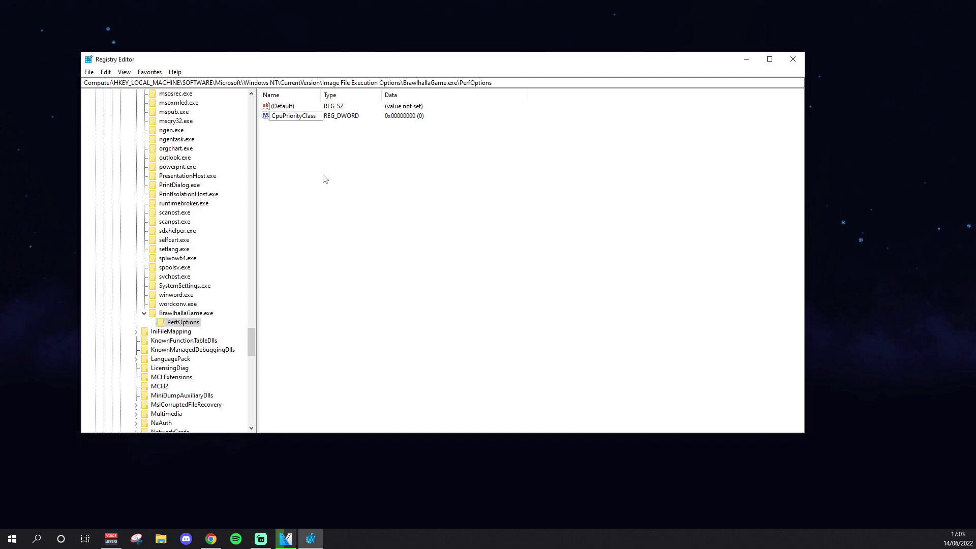
key("Return")
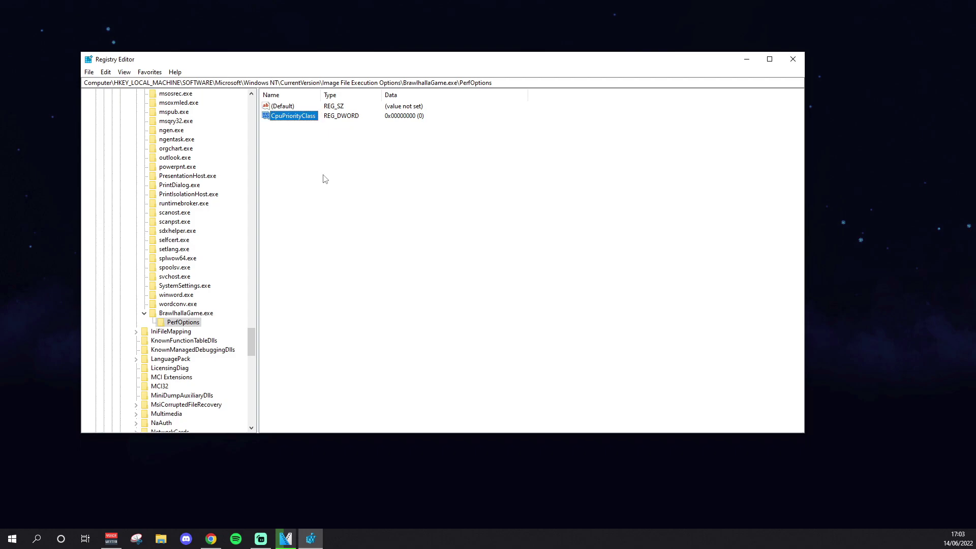
left_click(314, 147)
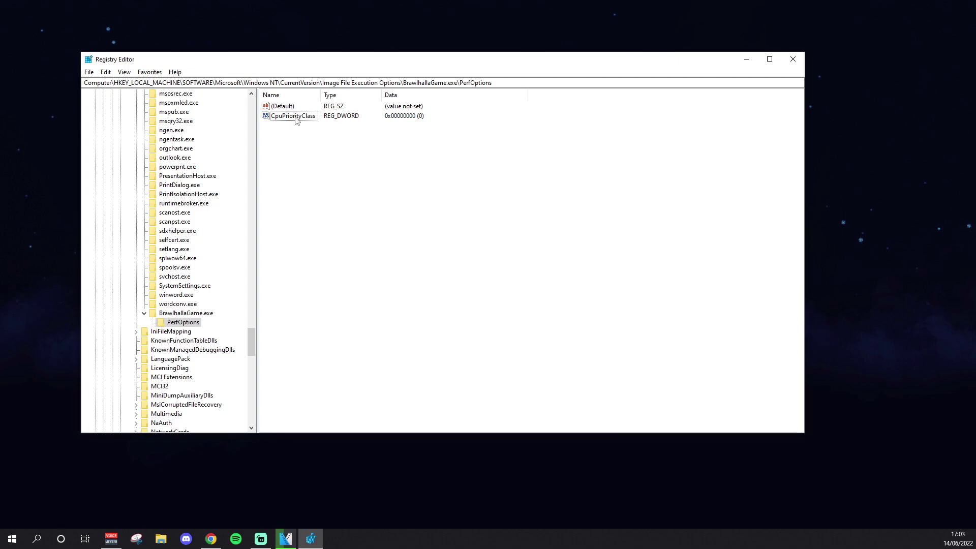
Step: Set CpuPriorityClass data to 3, then reopen it to verify the value
double_click(295, 116)
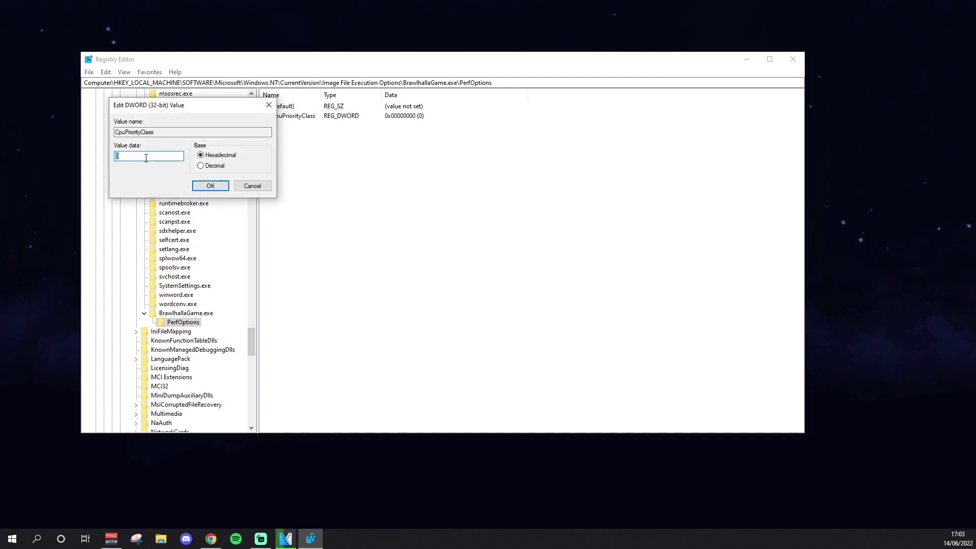
type("3")
left_click(211, 186)
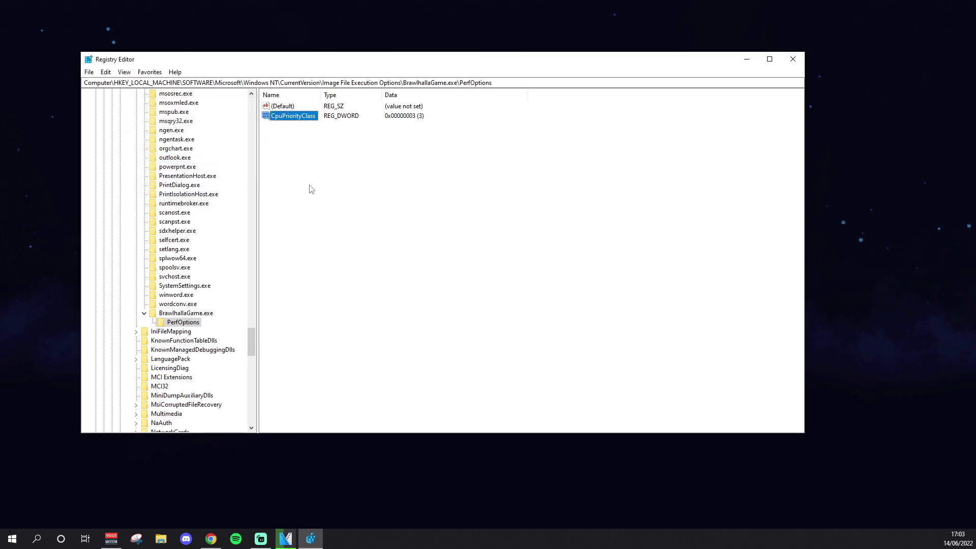
double_click(298, 116)
left_click(121, 156)
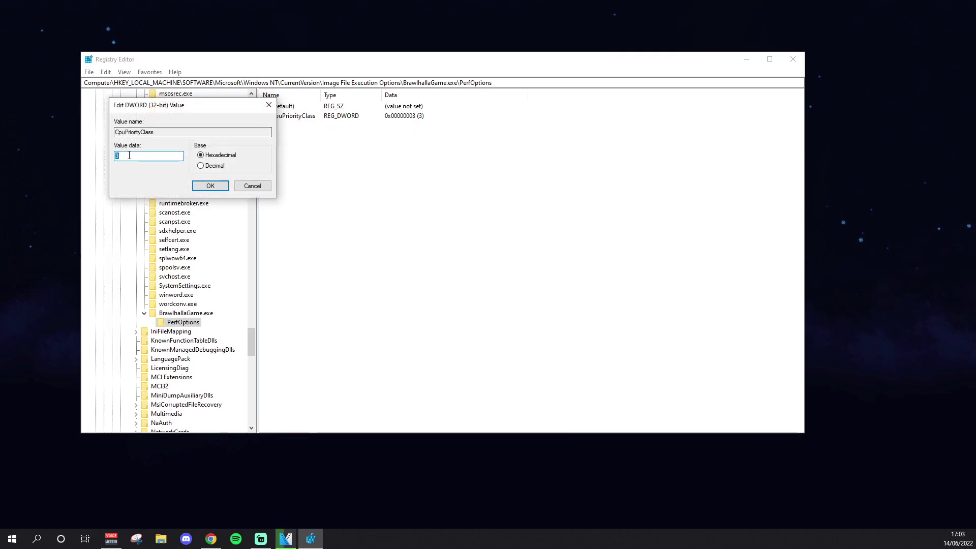
left_click(211, 186)
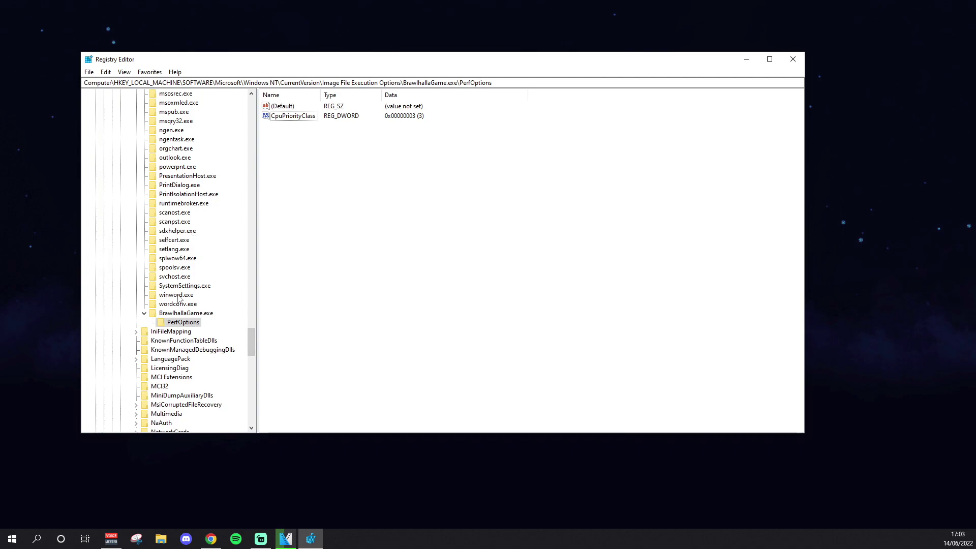
Step: Select the Image File Execution Options key and bring up its context menu for a new key
scroll(168, 260, "up", 3)
scroll(183, 341, "up", 10)
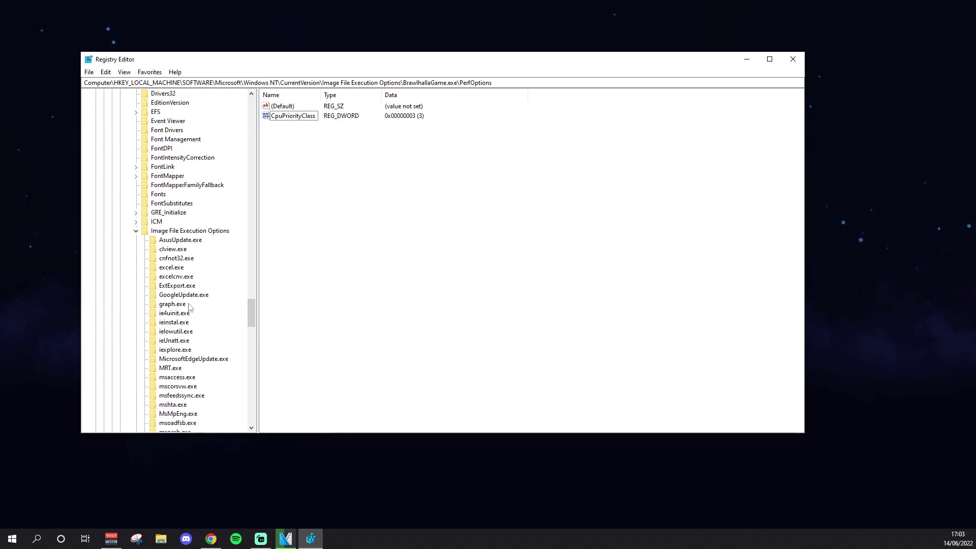
left_click(172, 232)
right_click(173, 234)
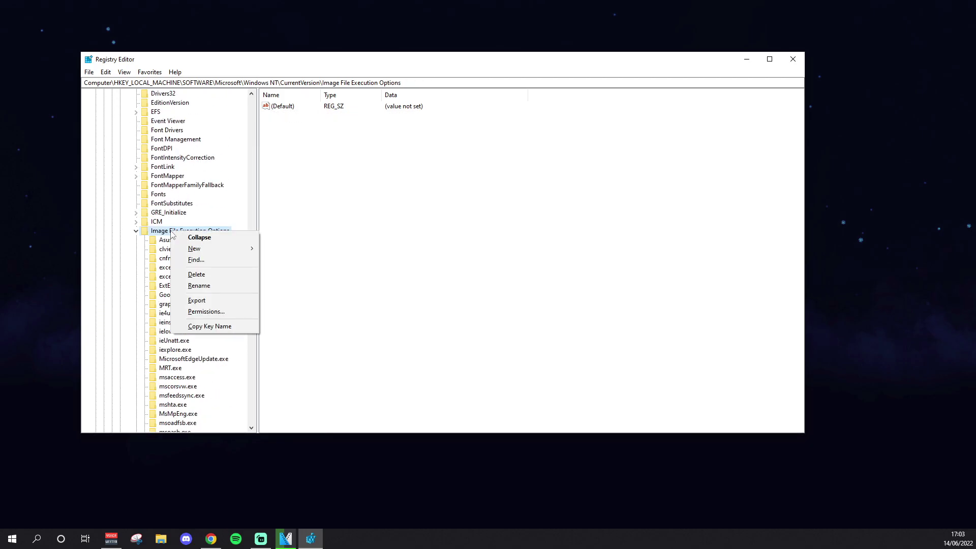
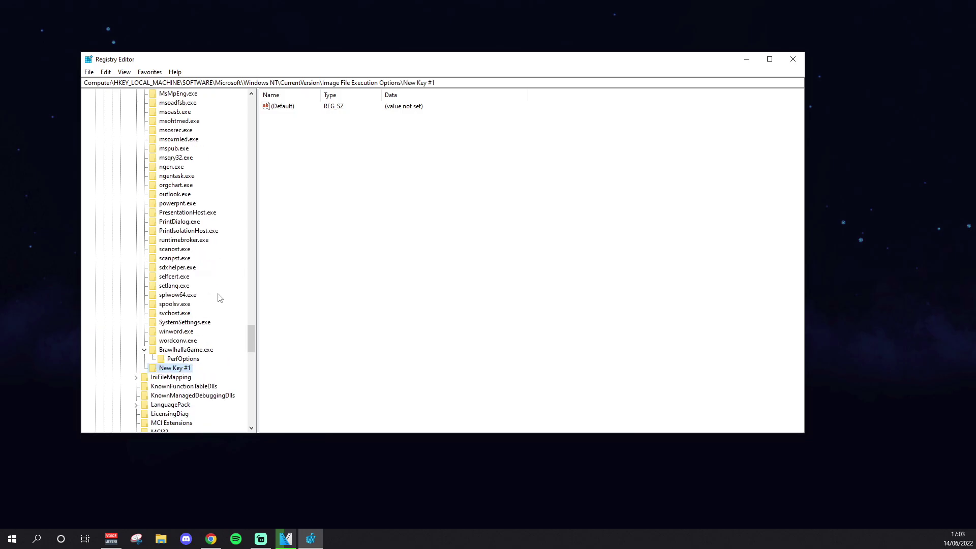
Step: Rename New Key #1 under Image File Execution Options, replacing its name with 'EasyAnt'
right_click(179, 370)
left_click(206, 424)
left_click(193, 368)
left_click_drag(194, 368, 160, 367)
type("EasyAntiCheat_")
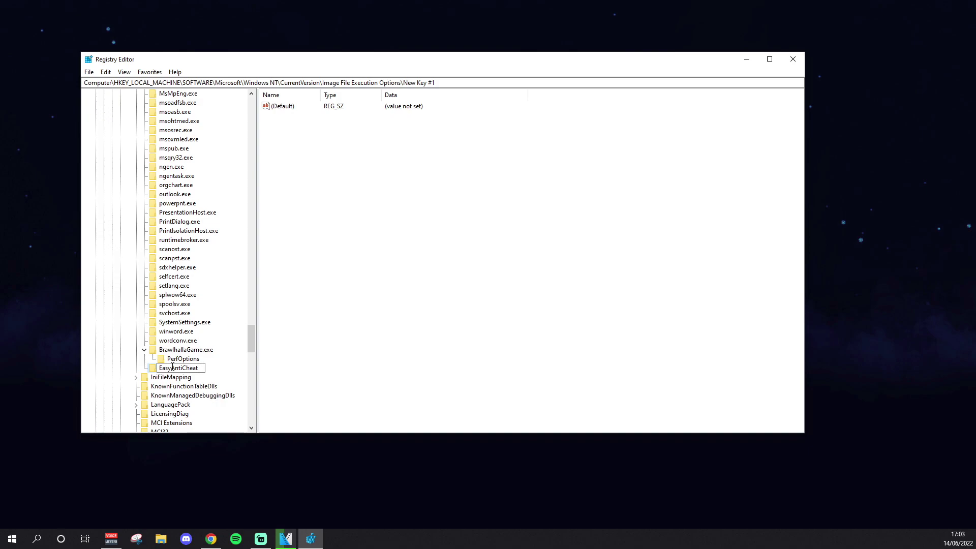
Step: Complete the new key's name as 'EasyAntiCheat_EOS.exe' and confirm it under Image File Execution Options
type("EOS.exe")
key("Return")
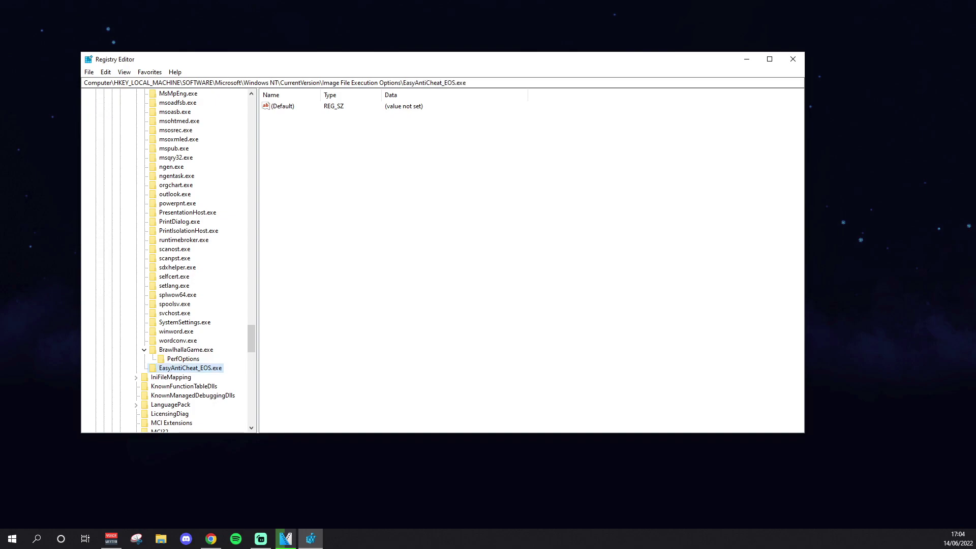
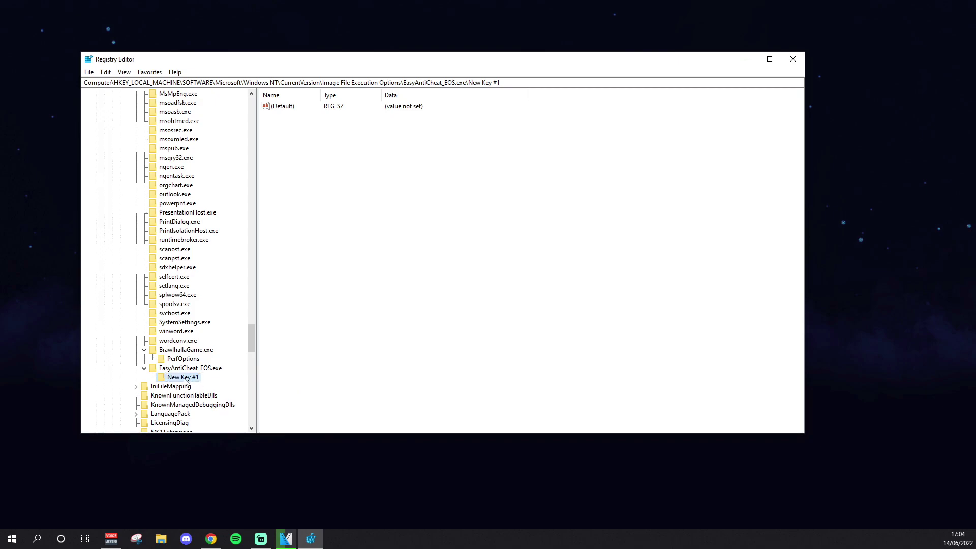
Step: Rename the new key under EasyAntiCheat_EOS.exe to PerfOptions
right_click(184, 381)
left_click(219, 435)
type("Perf")
type("PerfOptions")
key("Return")
Step: Add a DWORD (32-bit) value named CpuPriorityClass inside PerfOptions
right_click(175, 380)
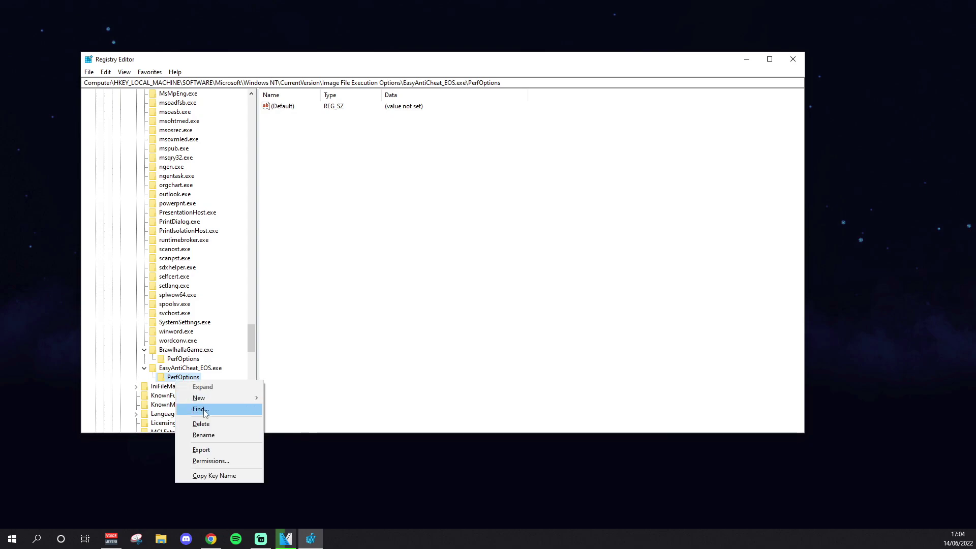
mouse_move(205, 400)
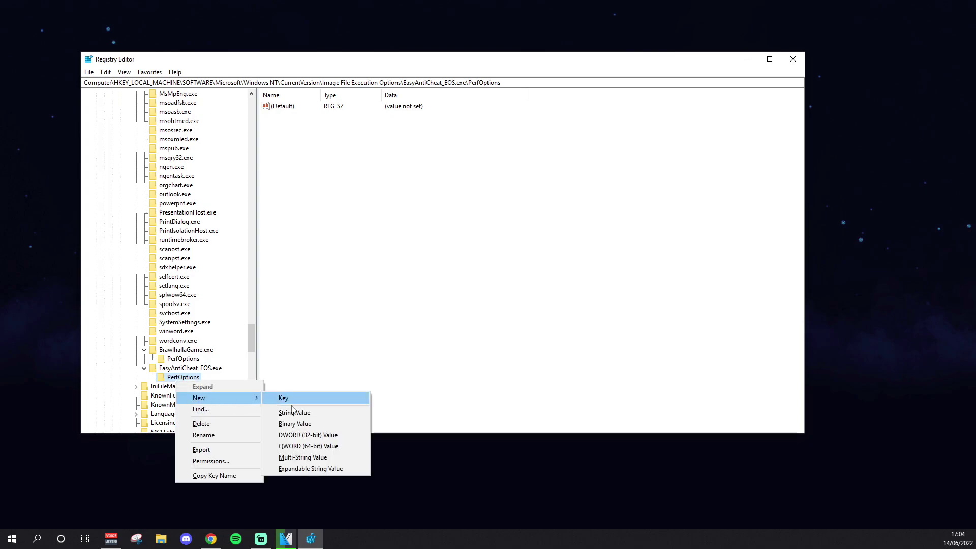
left_click(309, 438)
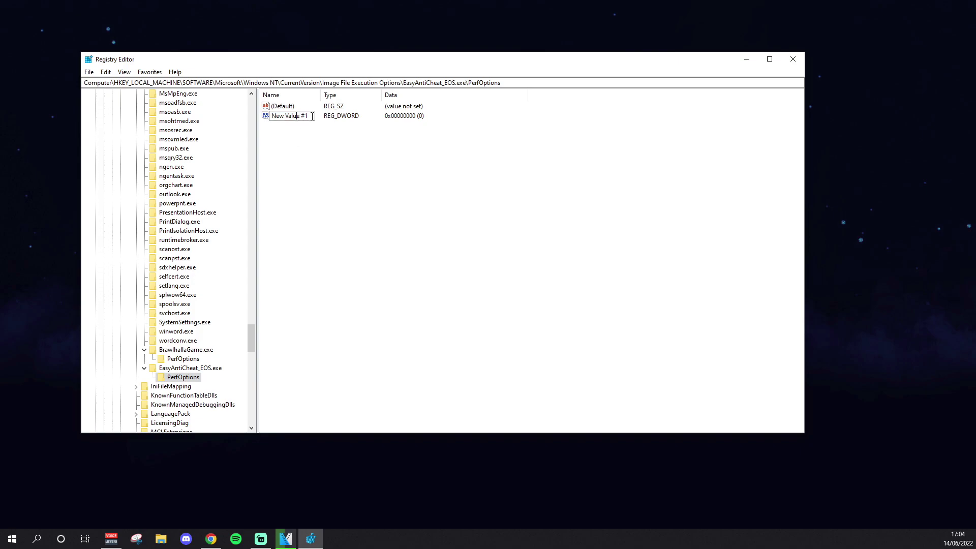
left_click_drag(312, 116, 271, 118)
type("CpuPriority")
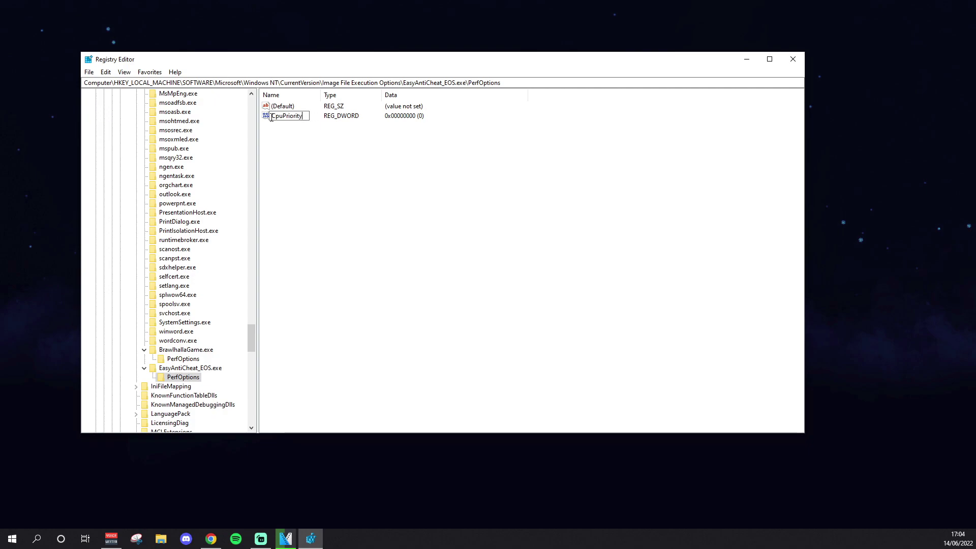
type("Class")
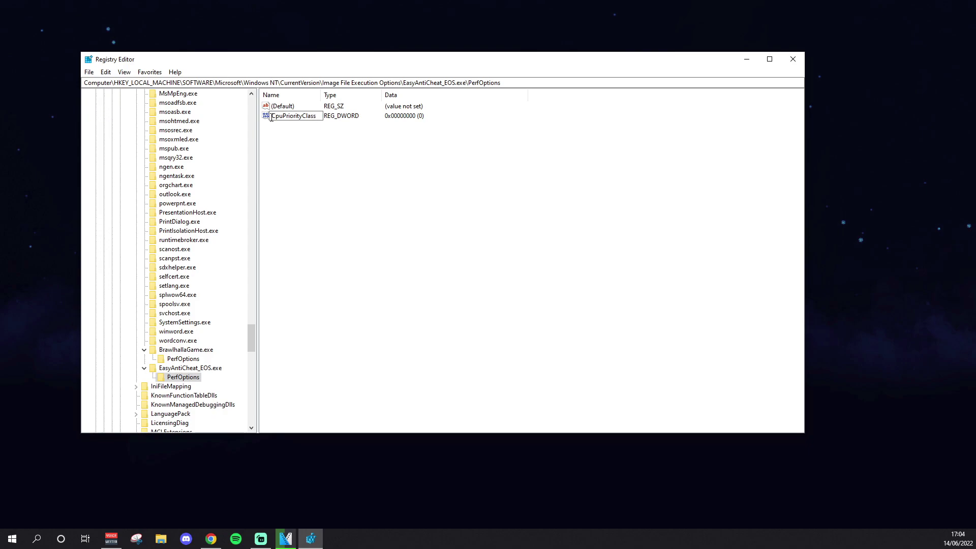
key("Return")
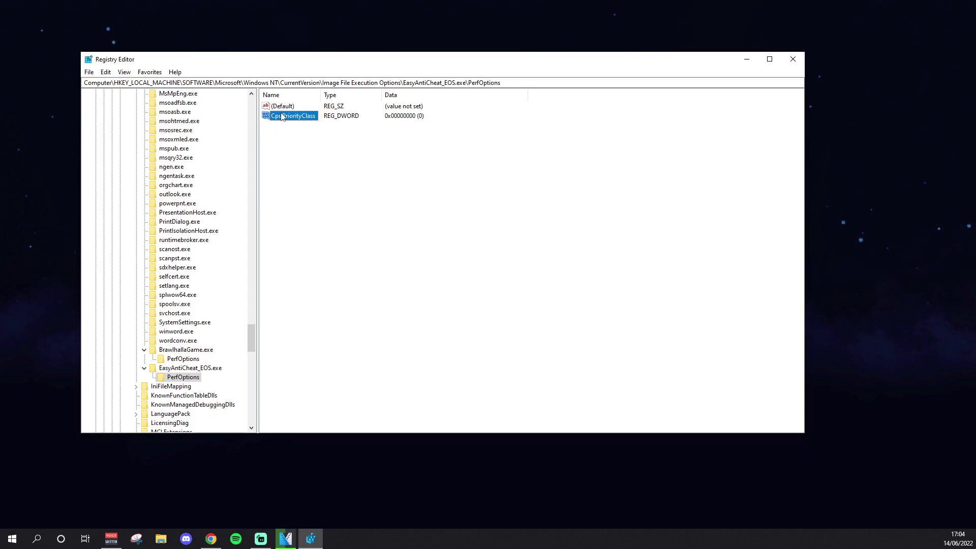
Step: Change CpuPriorityClass's value data from 0 to 3, then close Registry Editor
double_click(284, 117)
left_click(154, 154)
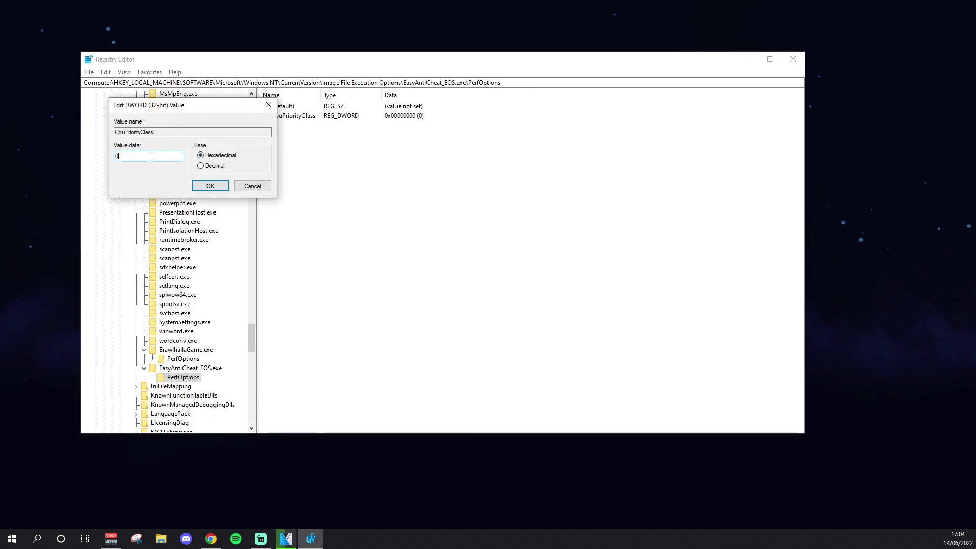
double_click(117, 158)
type("3")
left_click(218, 185)
left_click(347, 206)
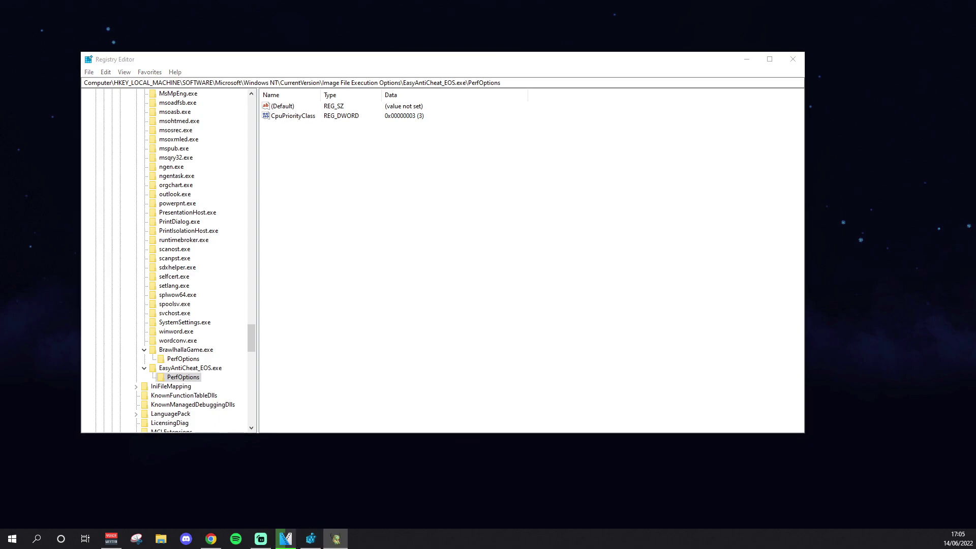
left_click(305, 331)
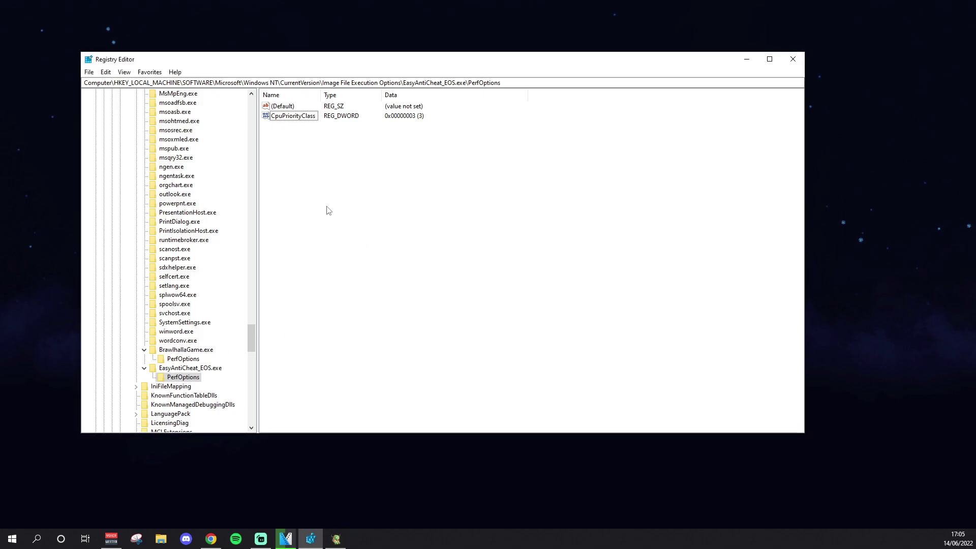
left_click(792, 61)
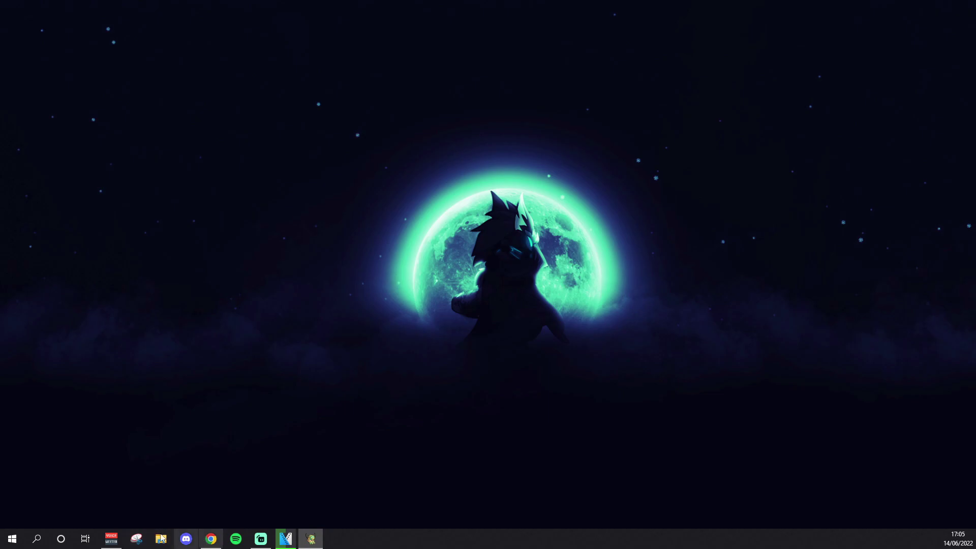
Step: Launch Task Manager from Windows search to view running processes including BrawlhallaGame.exe
left_click(37, 538)
type("t")
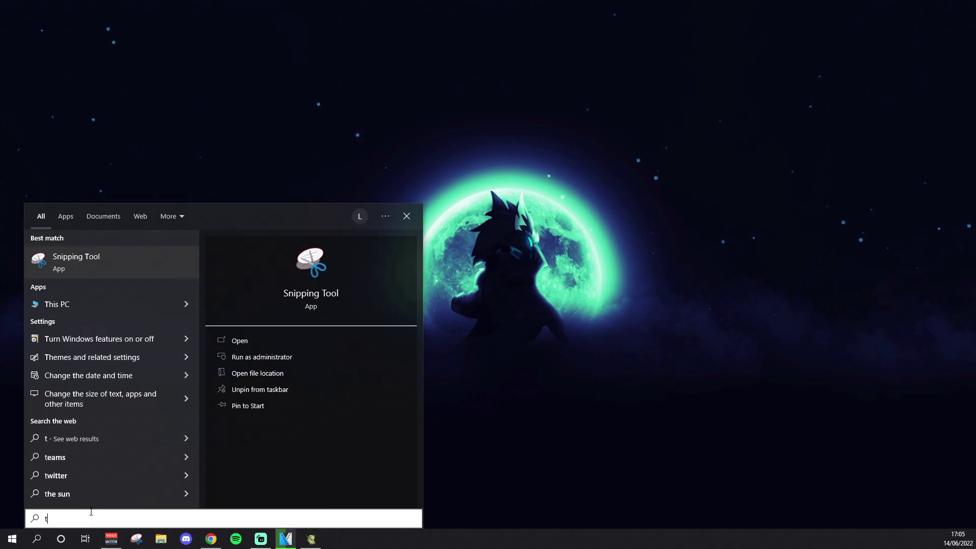
type("ask")
left_click(85, 260)
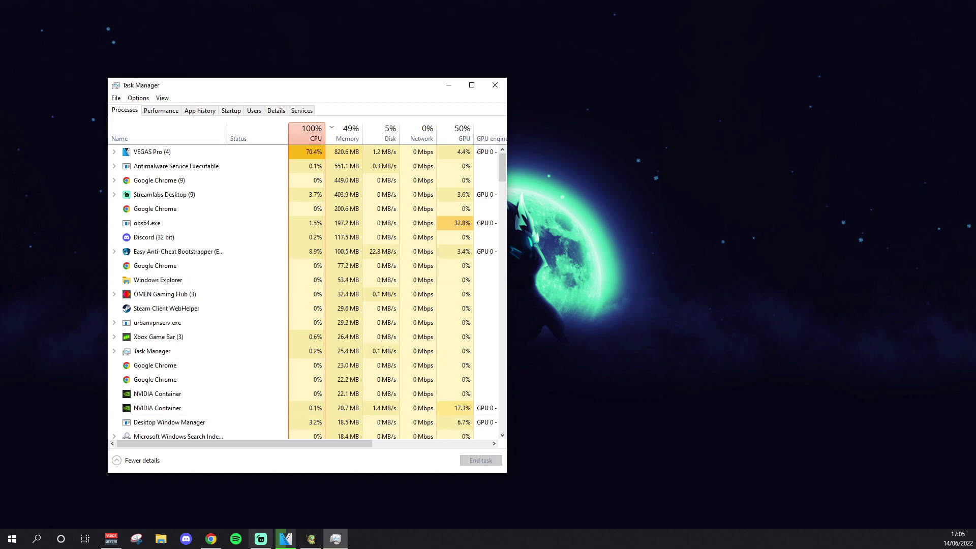
left_click(260, 540)
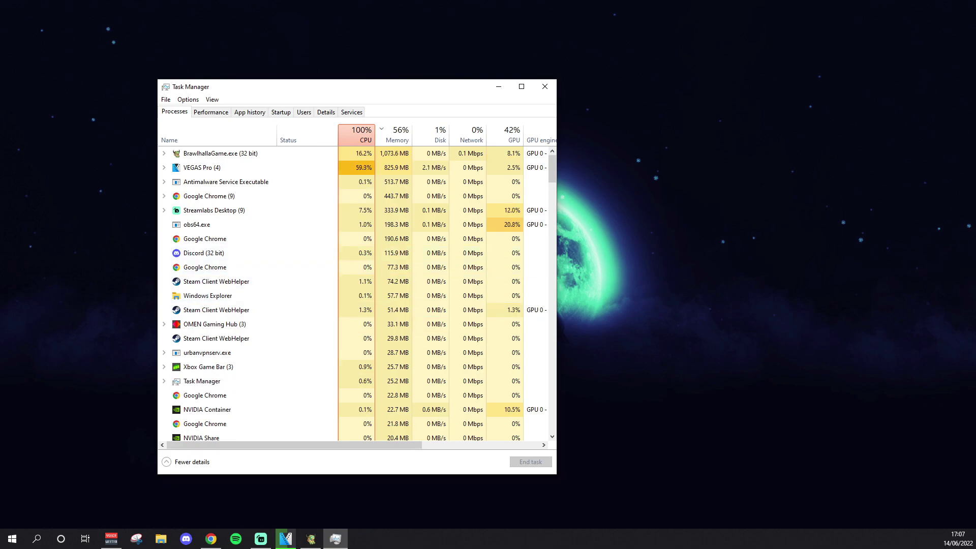
Step: On the Details tab, verify BrawlhallaGame.exe's Set priority shows High checked
left_click(318, 114)
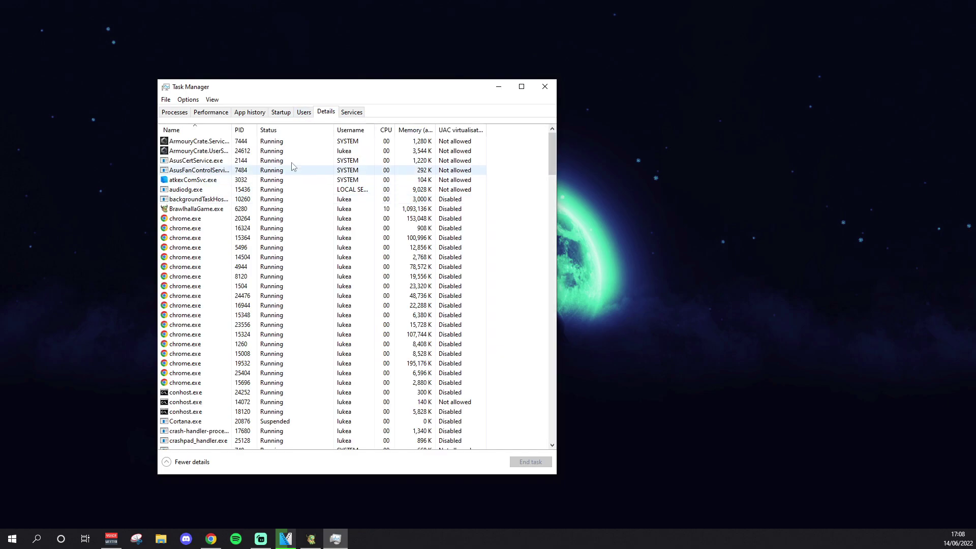
left_click(206, 208)
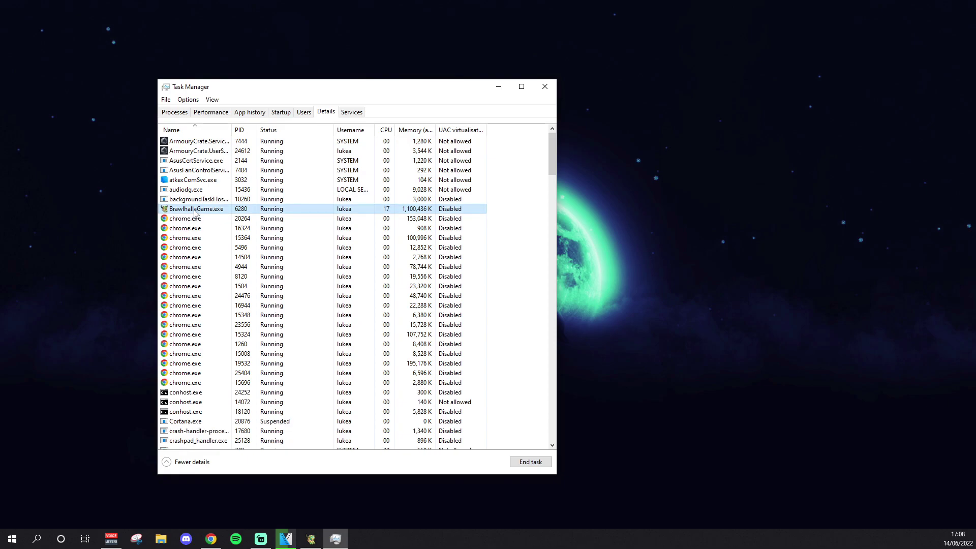
right_click(195, 211)
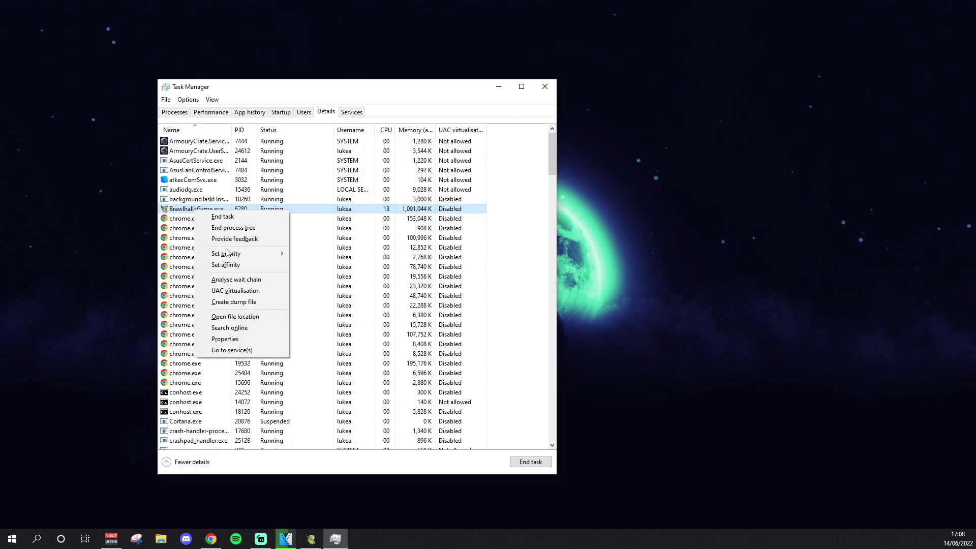
mouse_move(239, 253)
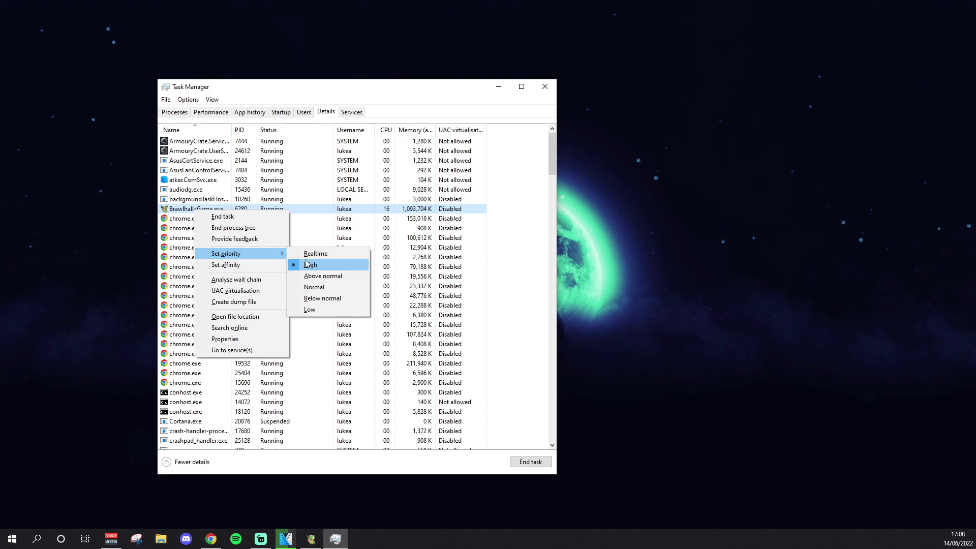
Step: Inspect EasyAntiCheat_EOS.exe's current priority level in the Details list
scroll(212, 329, "down", 3)
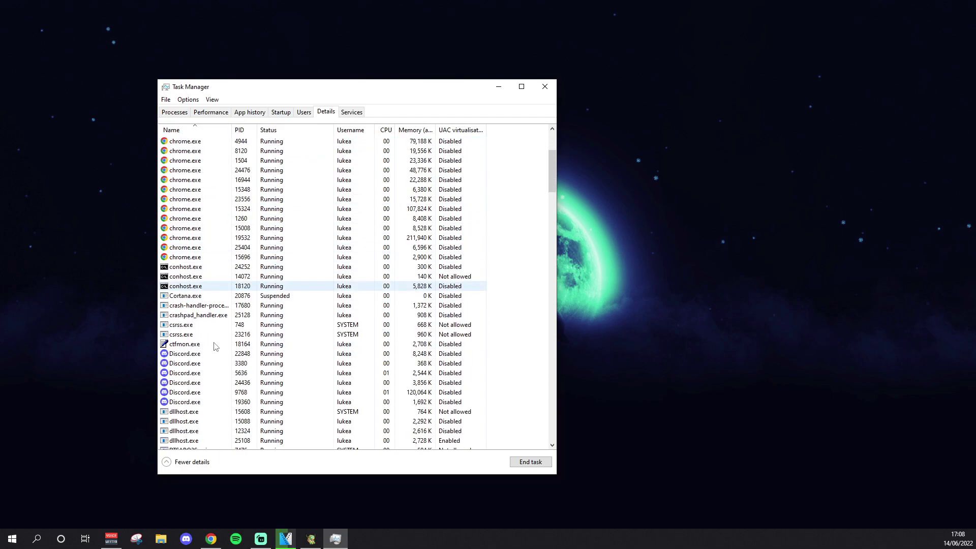
scroll(214, 346, "down", 3)
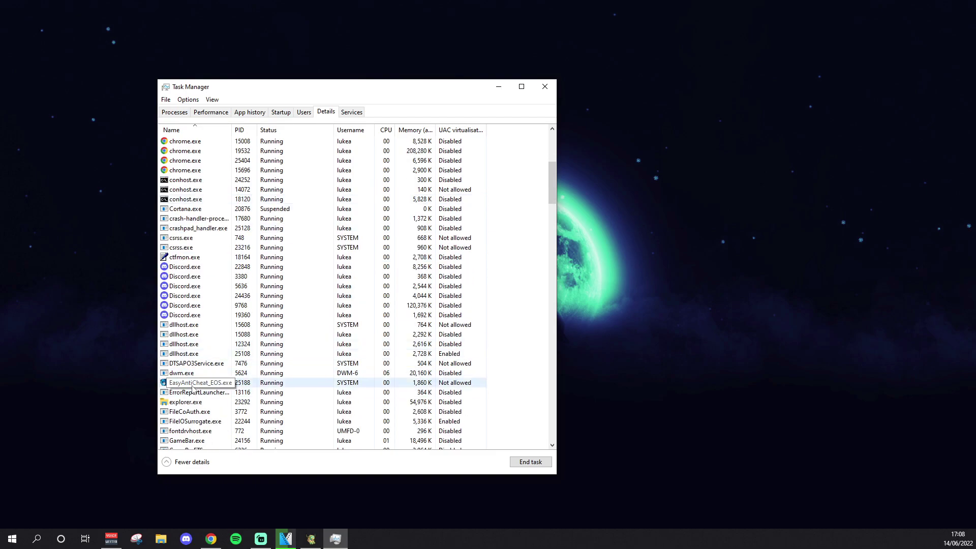
left_click(206, 385)
scroll(209, 389, "down", 1)
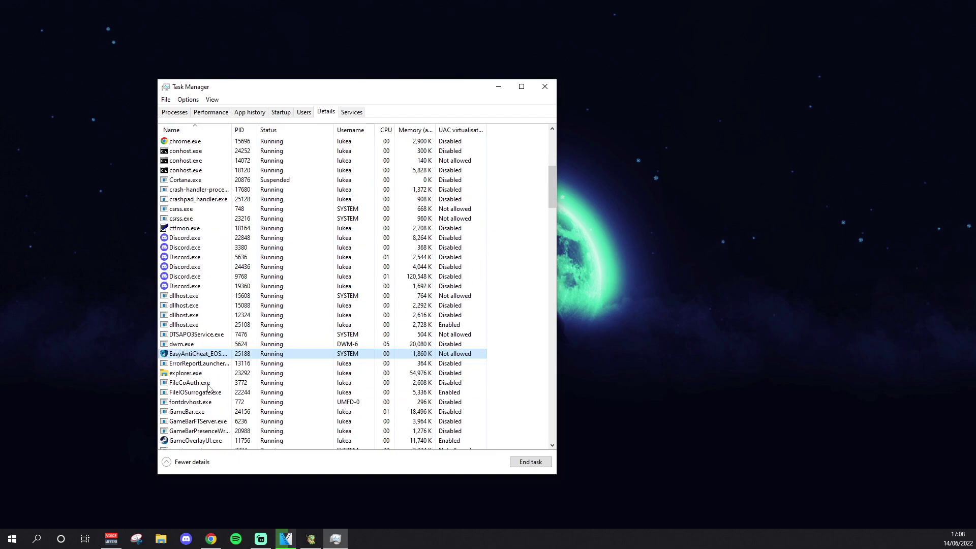
right_click(206, 355)
mouse_move(239, 397)
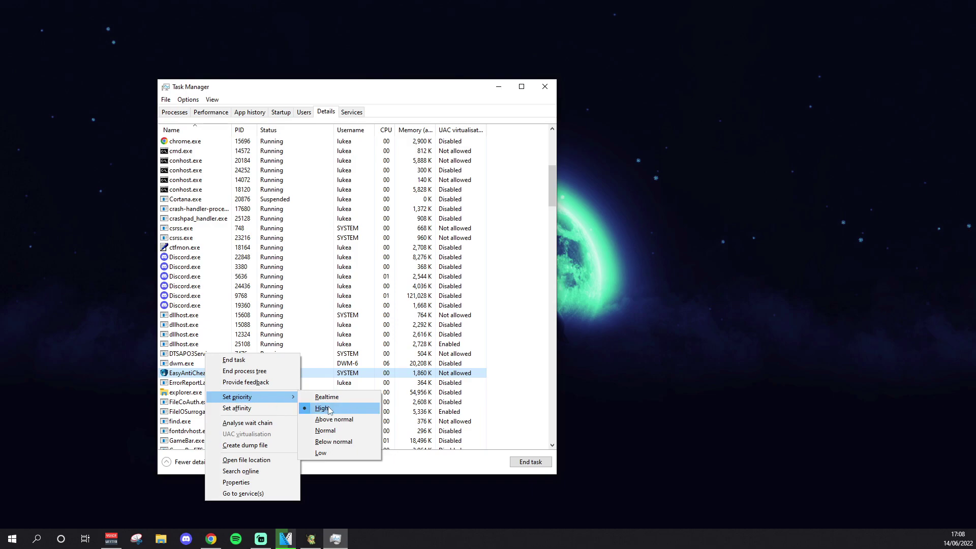
left_click(326, 357)
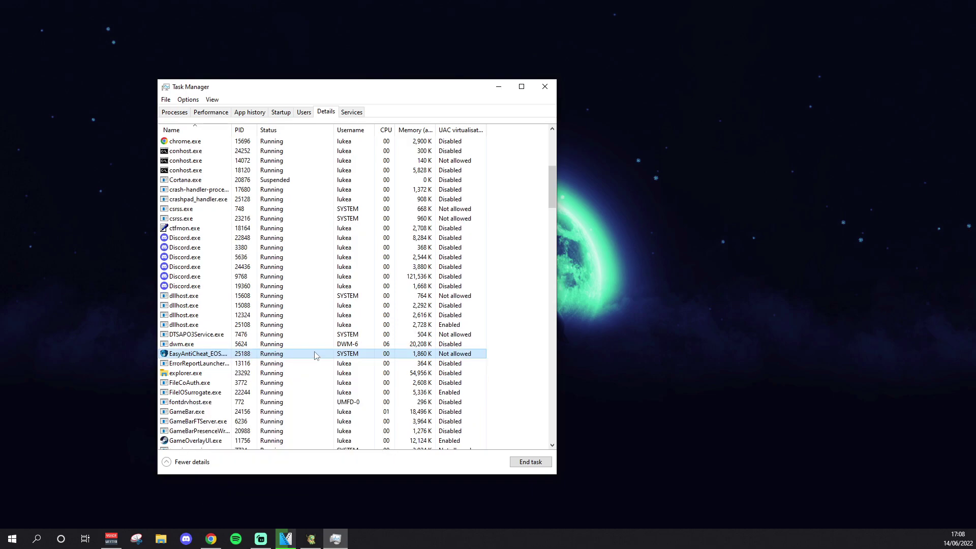
Step: Set BrawlhallaGame.exe's priority to High
scroll(293, 353, "up", 8)
scroll(219, 274, "down", 6)
scroll(203, 218, "up", 6)
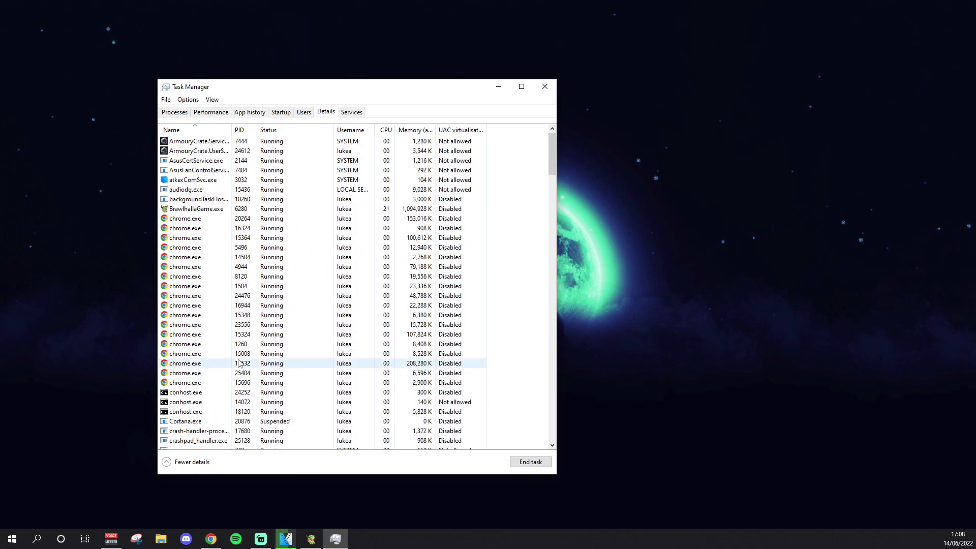
left_click(189, 211)
right_click(191, 209)
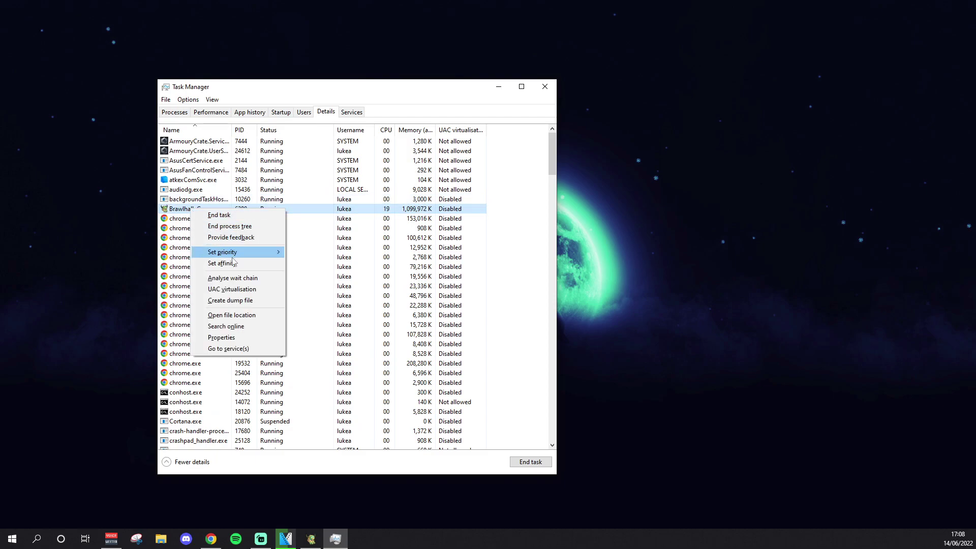
mouse_move(249, 257)
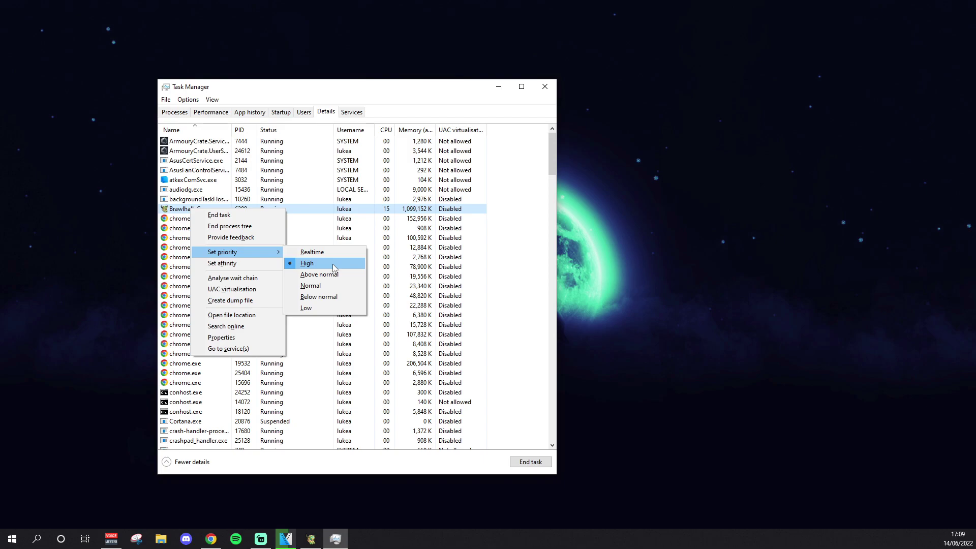
left_click(325, 275)
Step: Confirm EasyAntiCheat_EOS.exe also runs at High priority
scroll(260, 329, "down", 11)
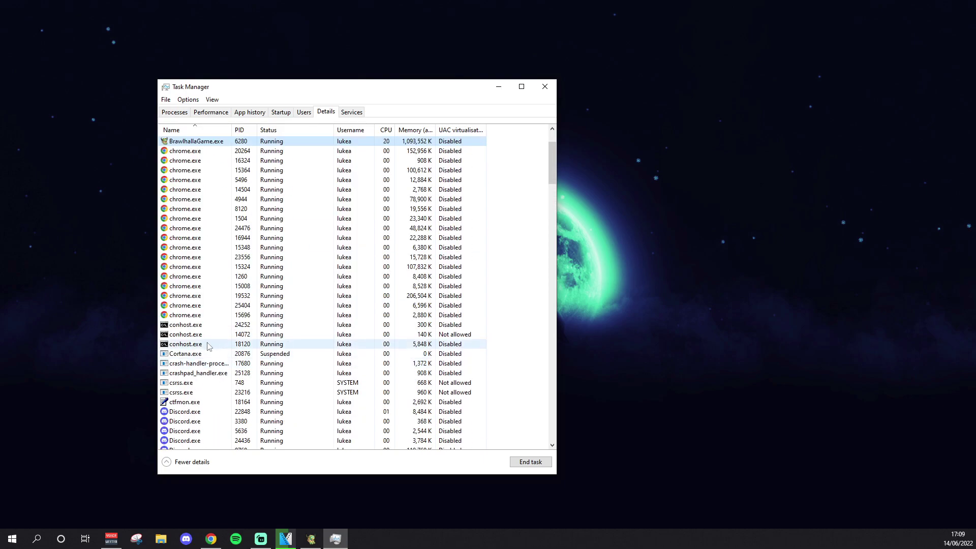
scroll(231, 366, "down", 10)
scroll(203, 401, "down", 5)
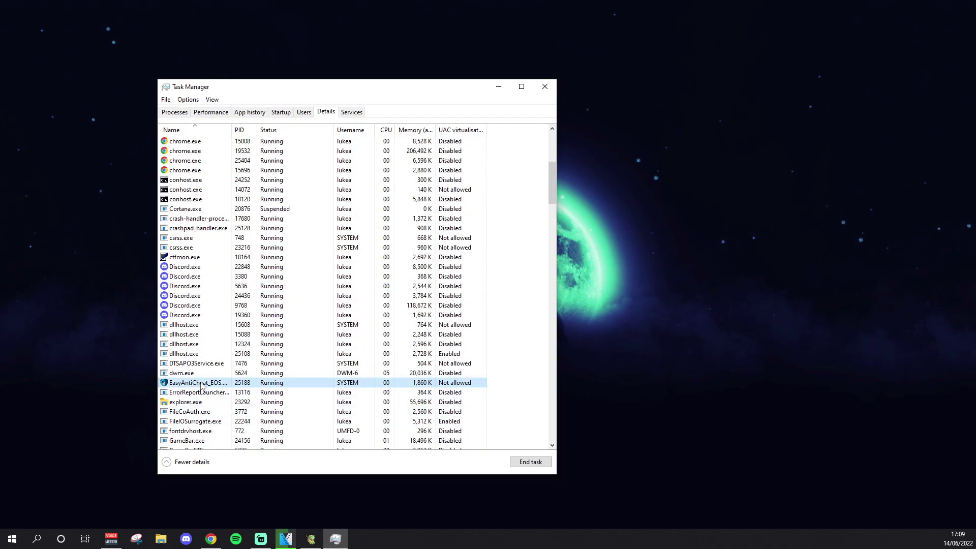
right_click(202, 383)
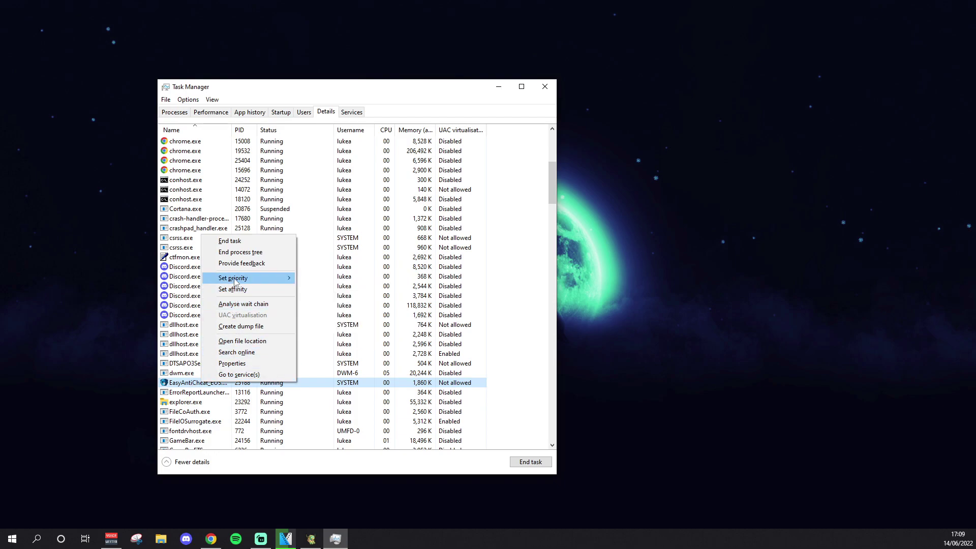
mouse_move(237, 279)
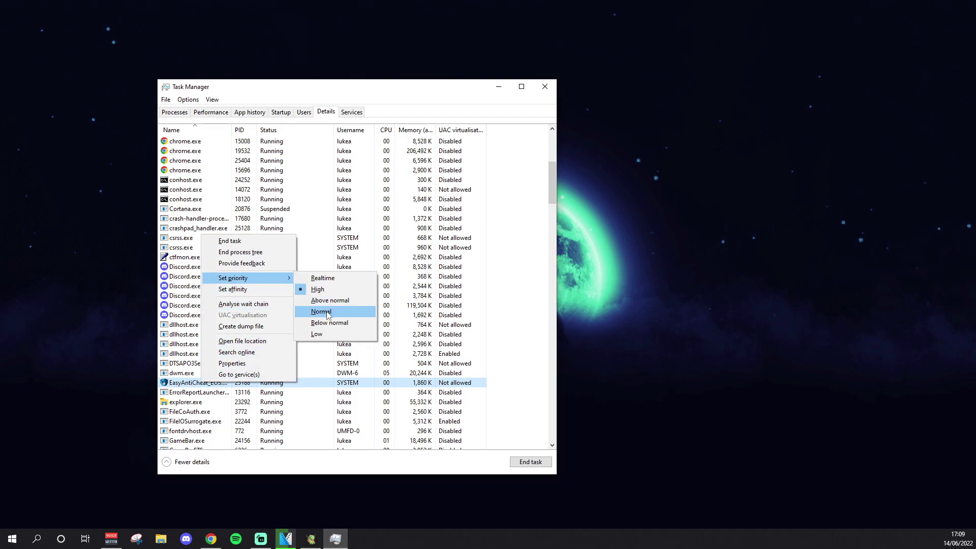
scroll(227, 232, "up", 7)
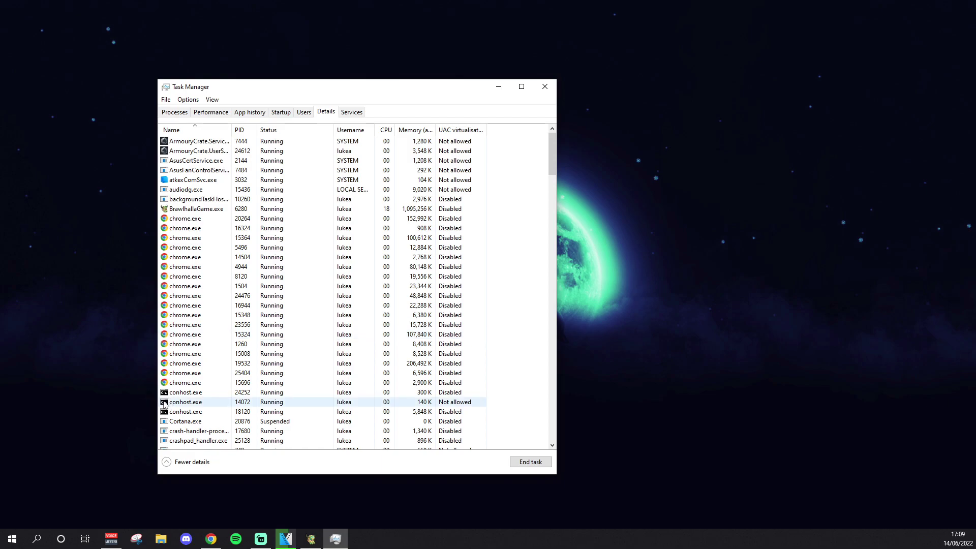
Step: Open Steam via Windows search and stop Brawlhalla, confirming the Exit Game dialog
left_click(36, 538)
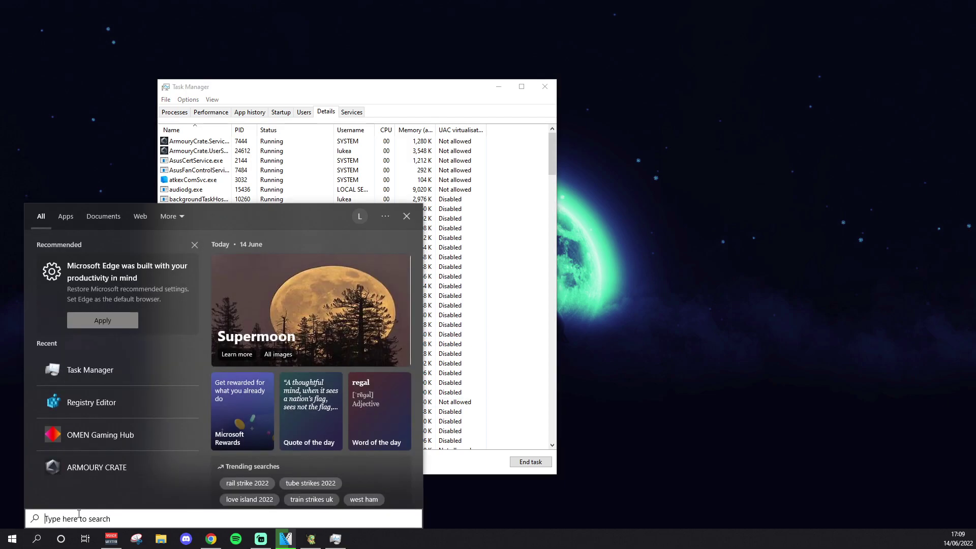
type("steam")
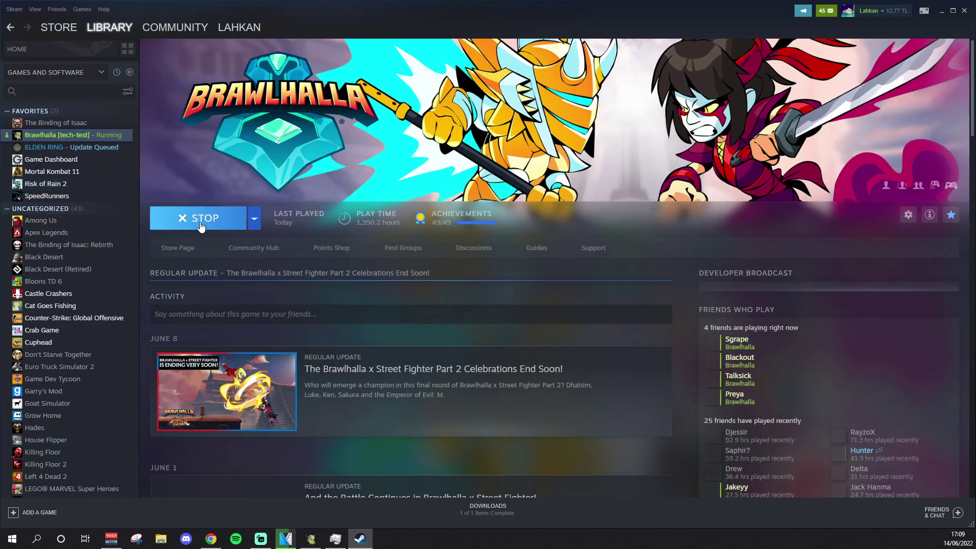
left_click(201, 226)
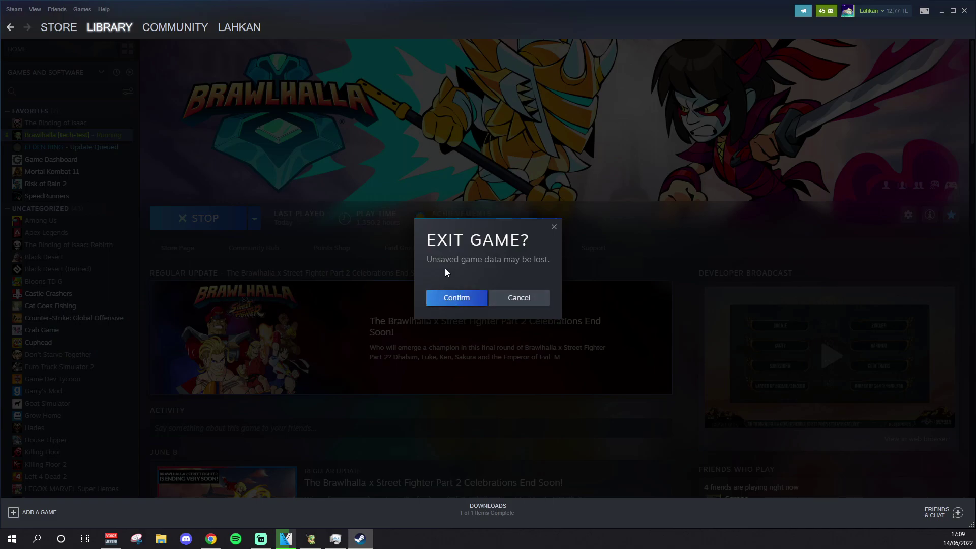
left_click(453, 298)
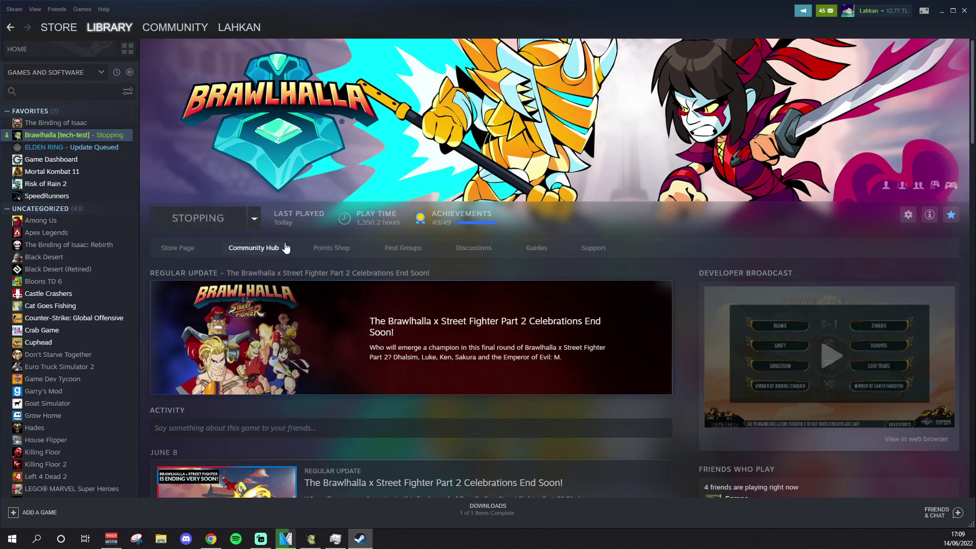
Step: In Brawlhalla's Properties, choose 'tech-test - Testing new engine tech' on the Betas page
left_click(909, 215)
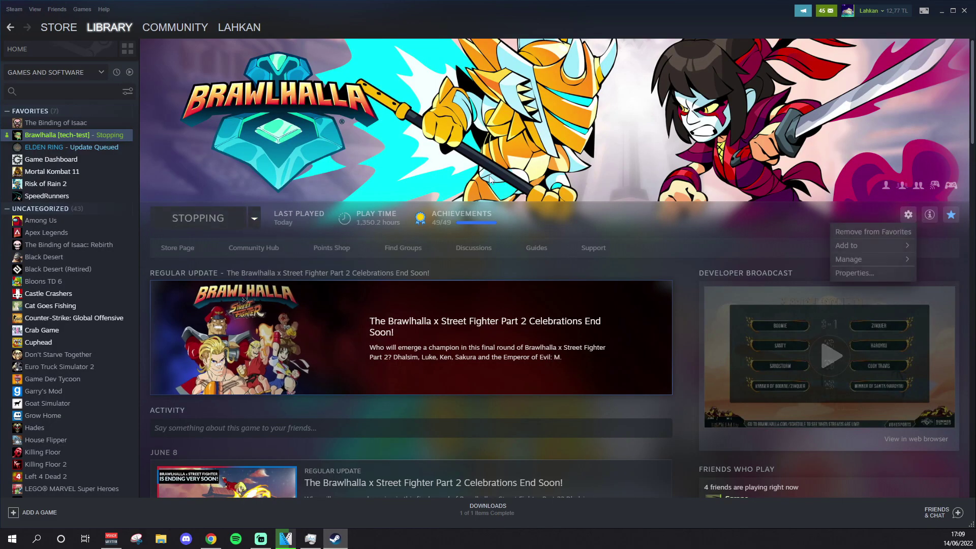
left_click(850, 273)
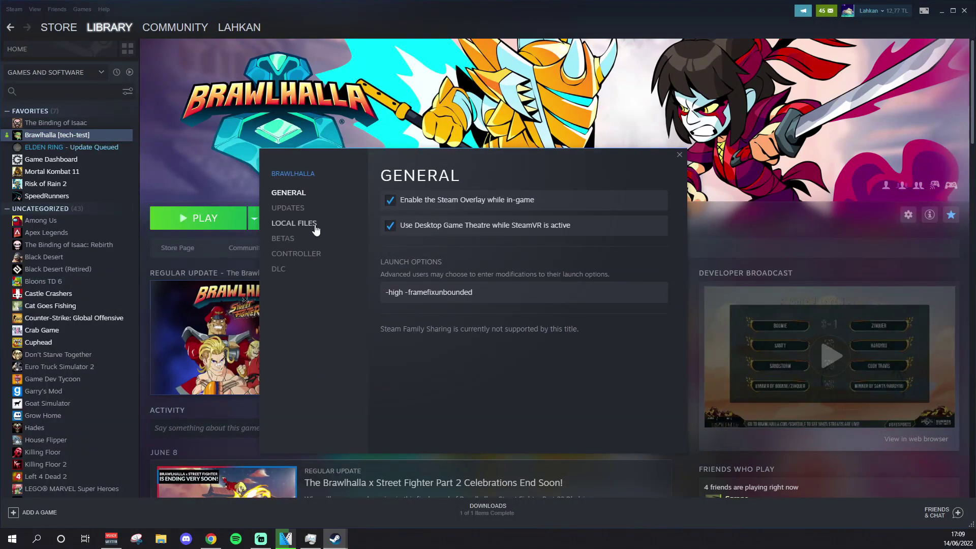
left_click(293, 239)
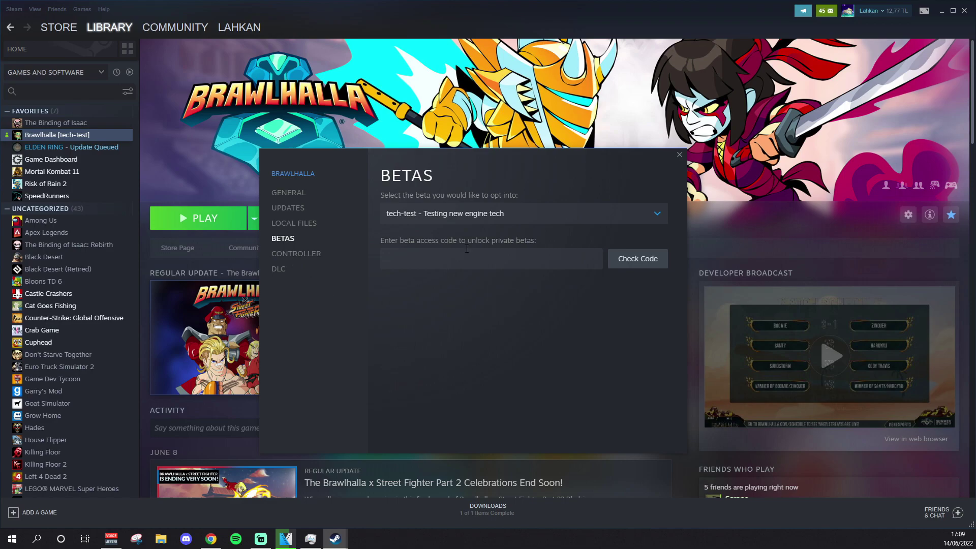
left_click(436, 217)
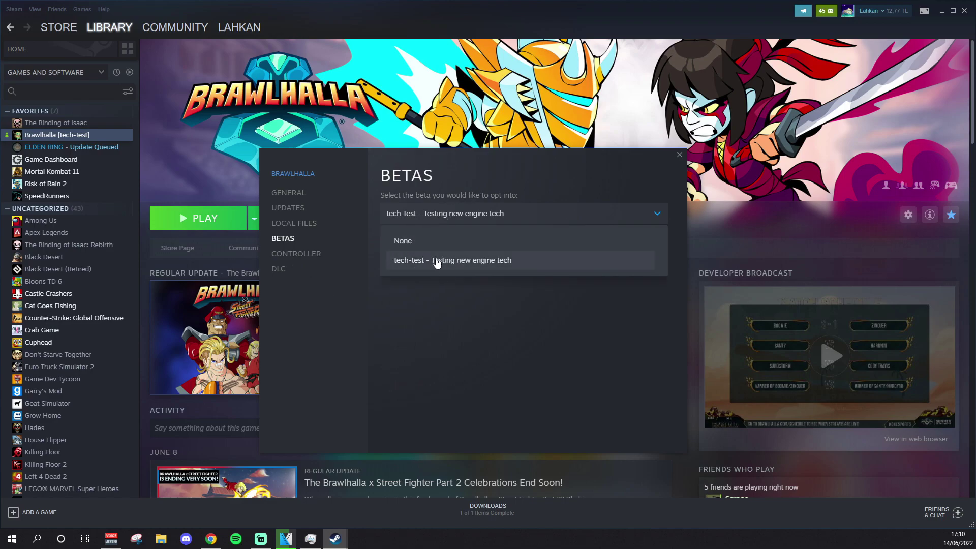
left_click(513, 219)
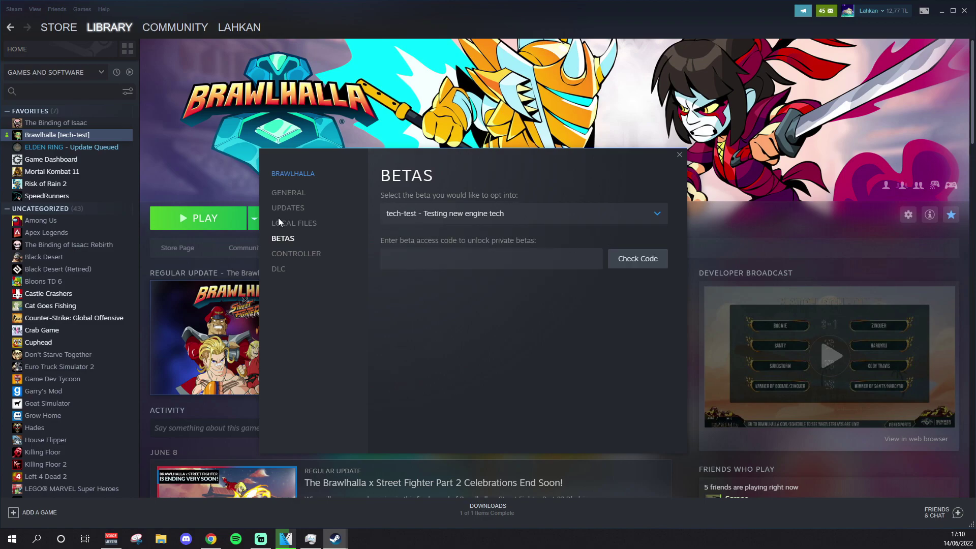
Step: Append -setfps 240 after -framefixunbounded in Brawlhalla's launch options
left_click(279, 192)
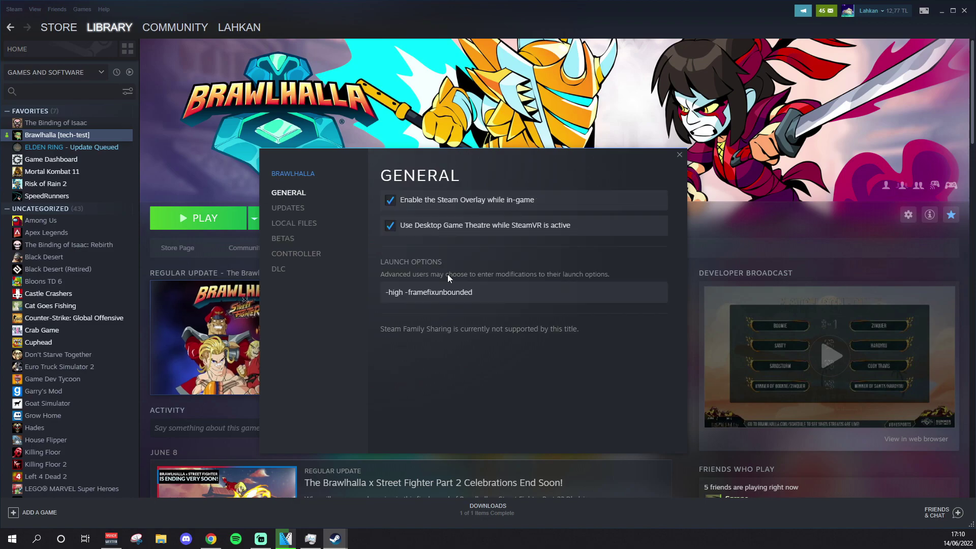
left_click(482, 289)
left_click(490, 307)
left_click_drag(483, 294, 385, 293)
left_click(397, 293)
triple_click(400, 293)
left_click(482, 295)
left_click_drag(501, 296, 406, 300)
left_click(436, 314)
double_click(437, 294)
left_click(437, 294)
left_click(501, 289)
type("-setfps 240")
Step: Replace -setfps 240 with -setfps 500 in the launch options
left_click_drag(516, 298, 479, 293)
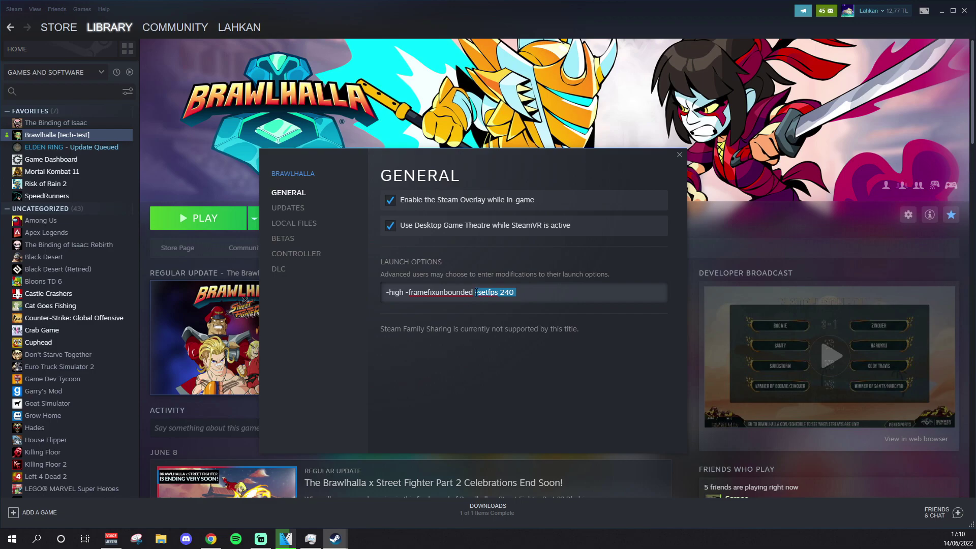
key("BackSpace")
type("-")
type("setfps 500")
left_click(535, 316)
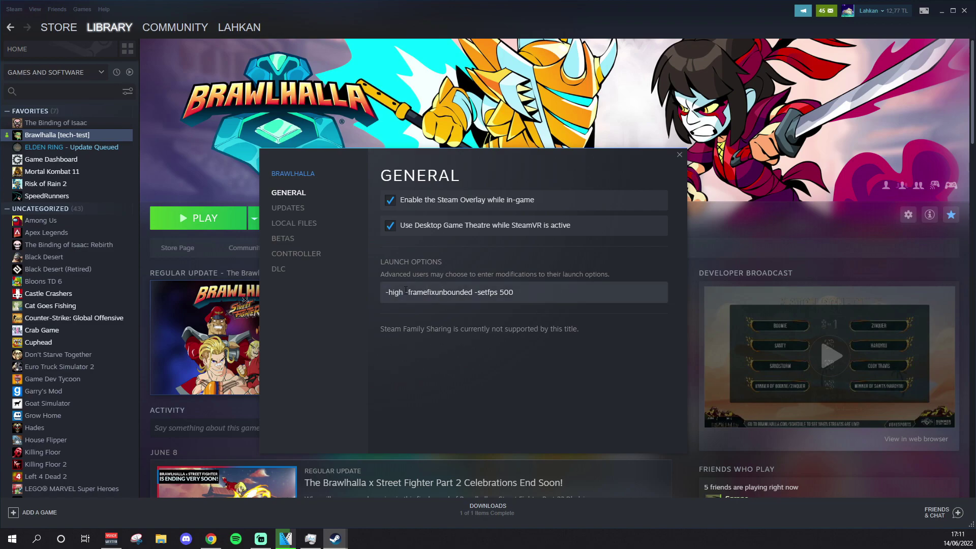
left_click(533, 293)
type("-bra")
type("oadcaste")
type("r")
left_click(536, 310)
left_click(574, 297)
double_click(561, 297)
left_click(563, 297)
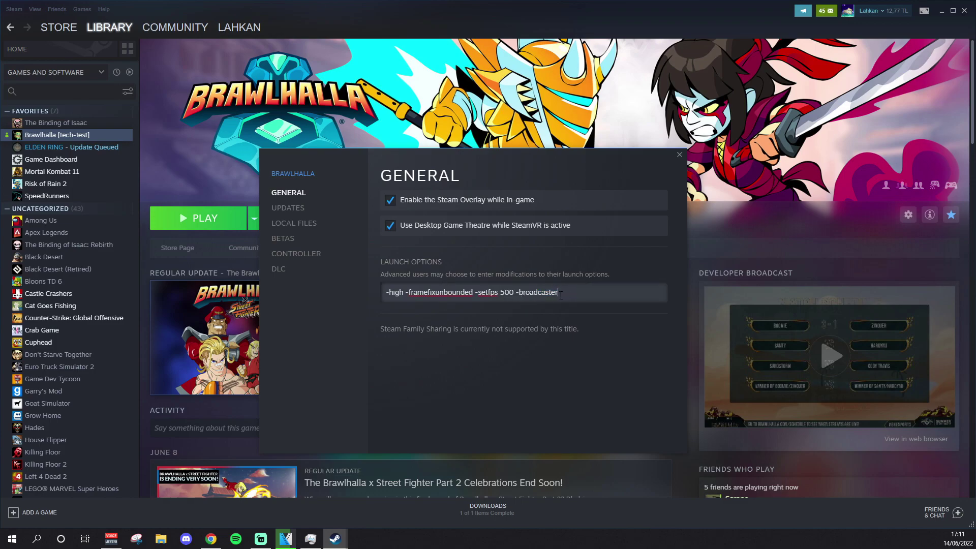
left_click_drag(562, 297, 516, 298)
key("BackSpace")
left_click(261, 541)
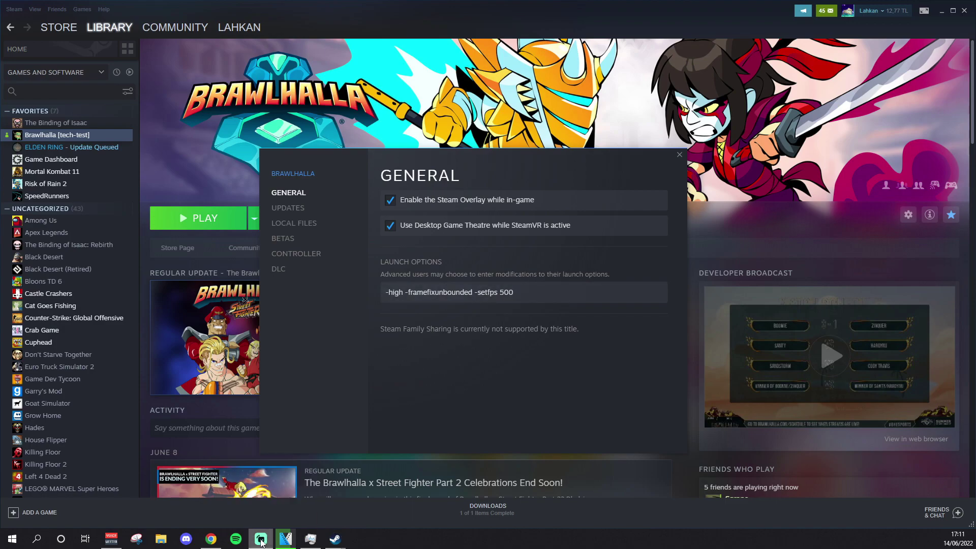